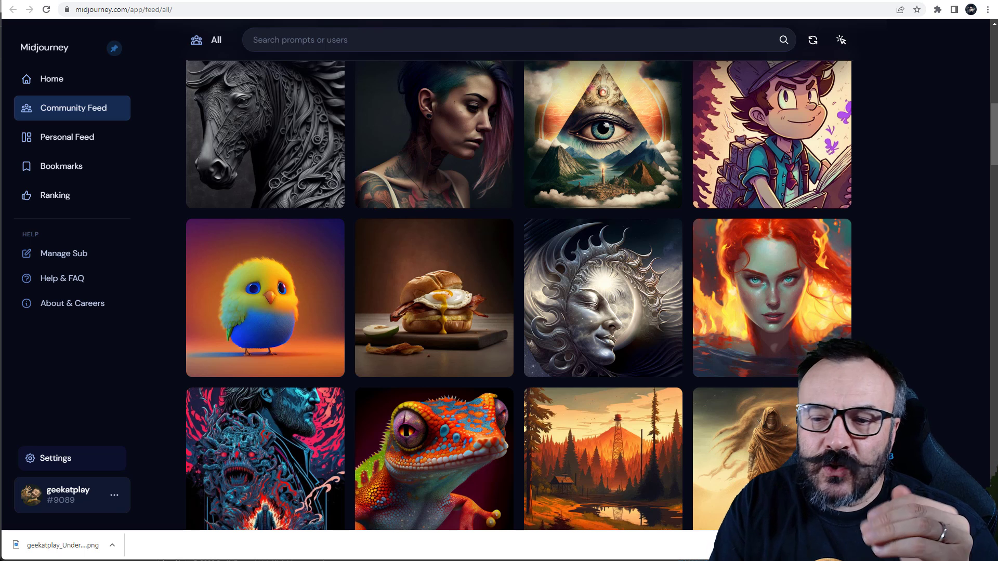
# Scroll further down the Midjourney Community Feed's grid of images
pyautogui.moveTo(849, 299)
pyautogui.scroll(-2, 889, 296)
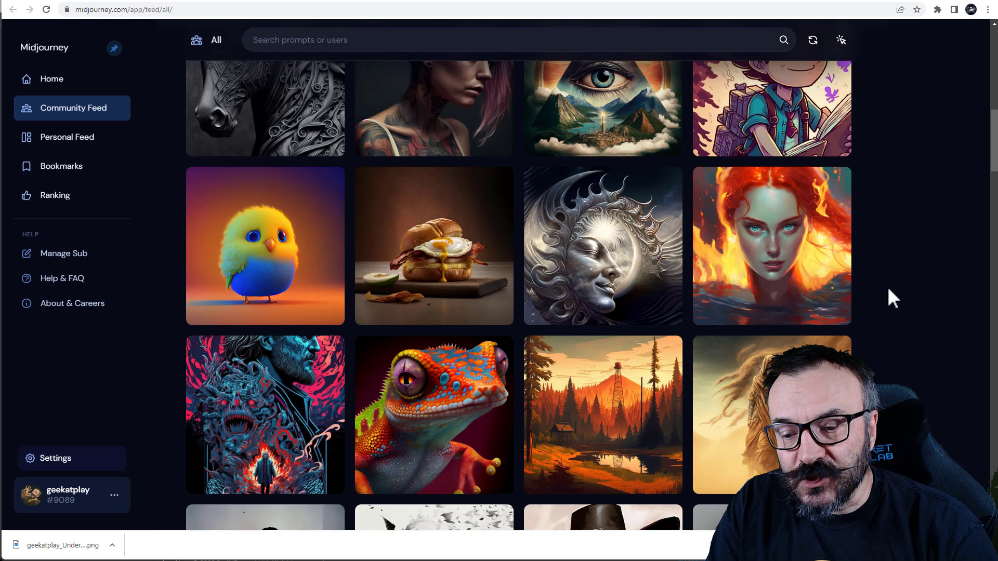
pyautogui.scroll(-3, 889, 296)
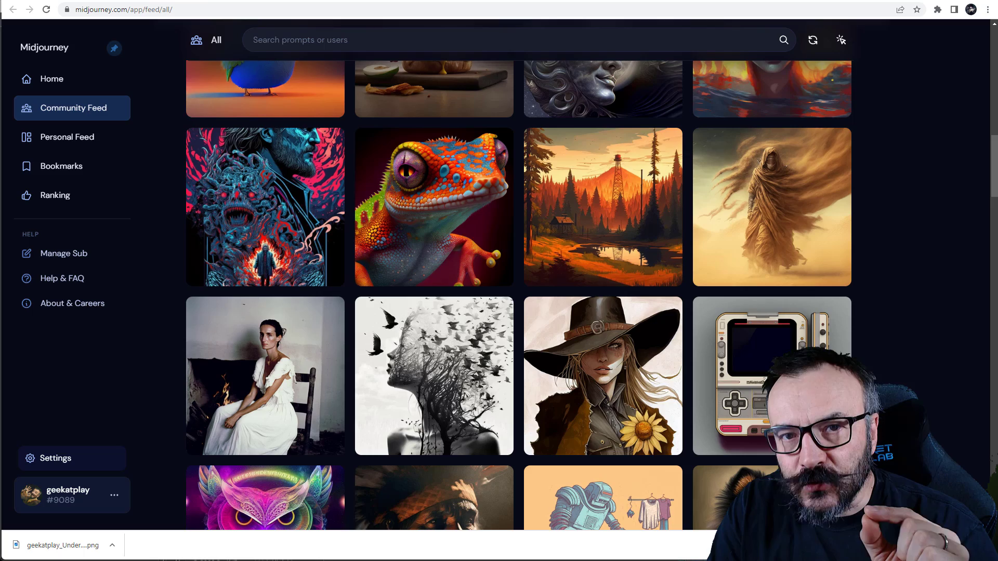
pyautogui.click(197, 3)
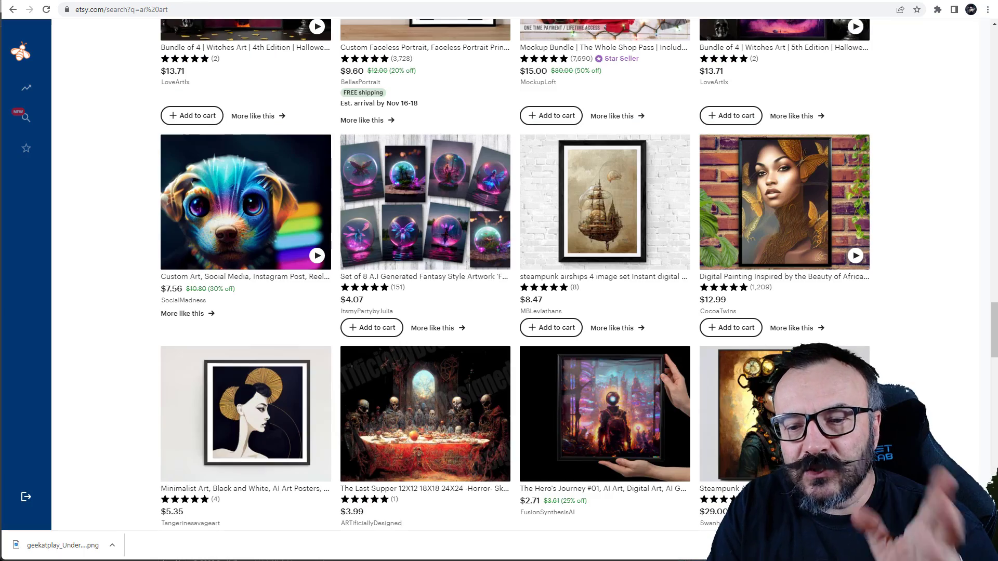
pyautogui.scroll(20, 891, 271)
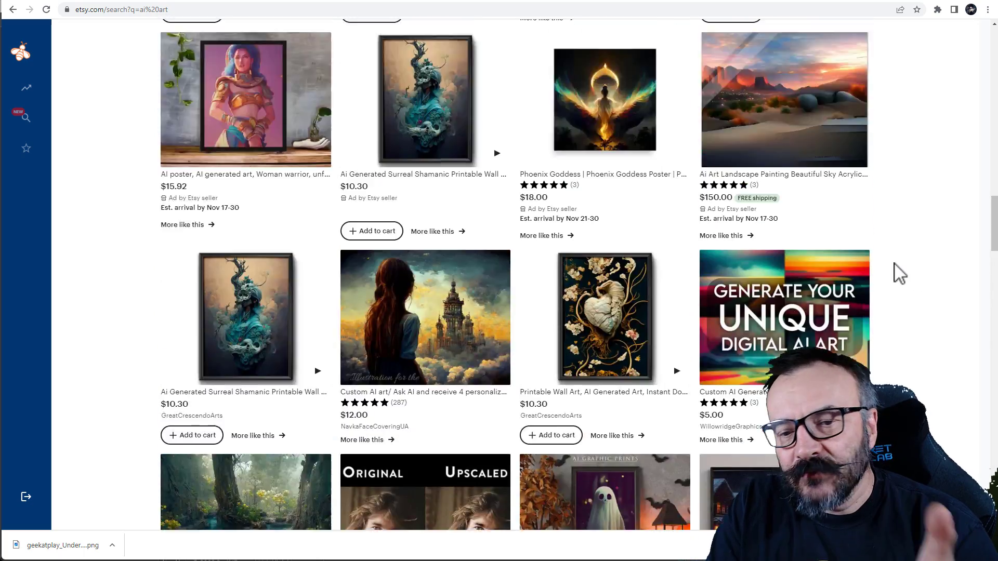
pyautogui.scroll(10, 898, 271)
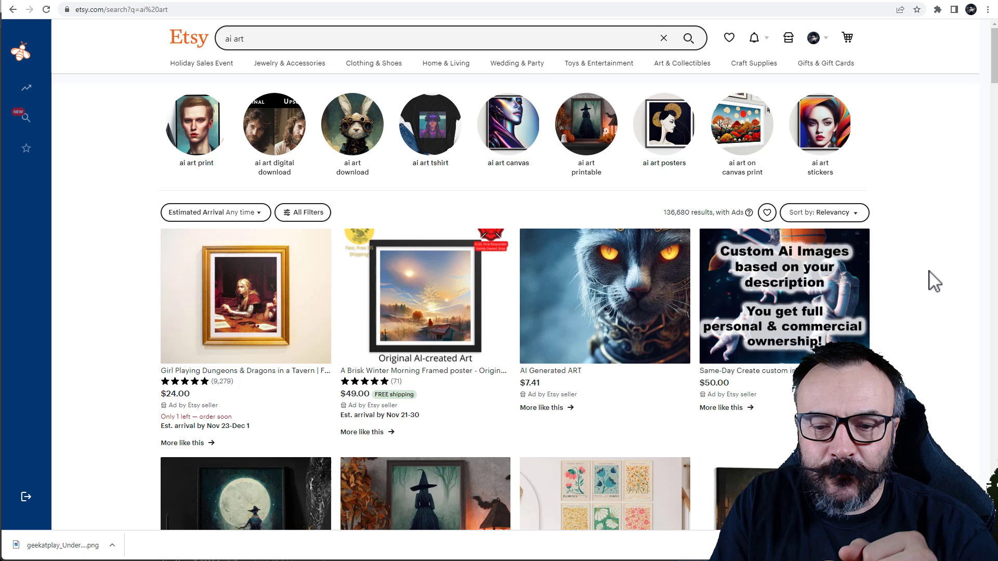
pyautogui.scroll(-2, 901, 249)
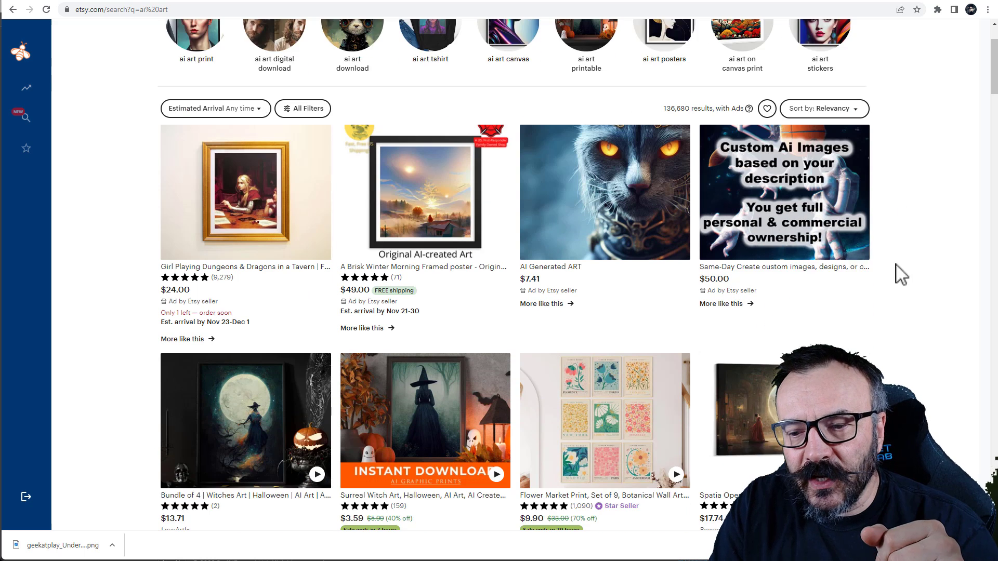
pyautogui.scroll(-1, 901, 274)
pyautogui.scroll(-3, 932, 294)
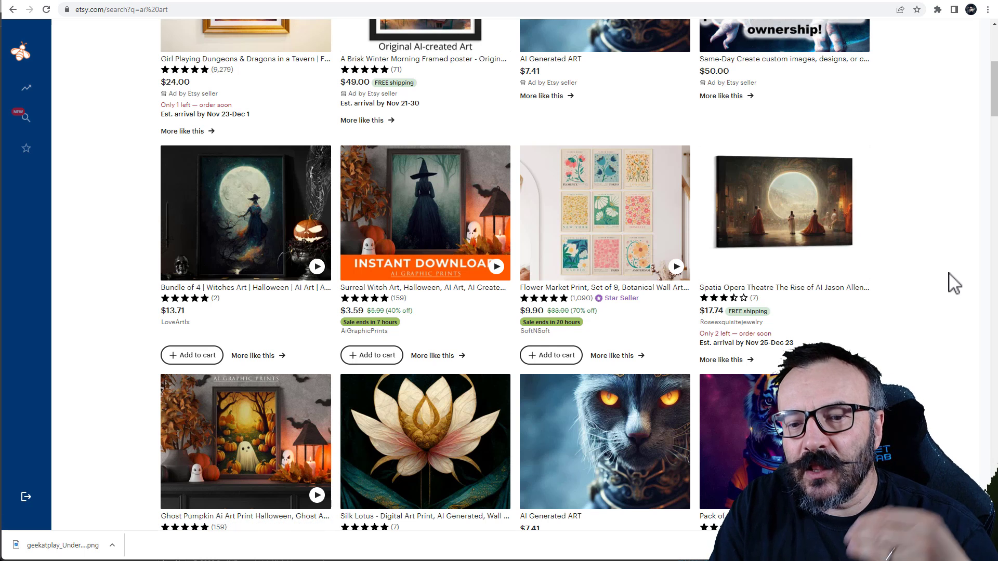
pyautogui.scroll(-2, 953, 284)
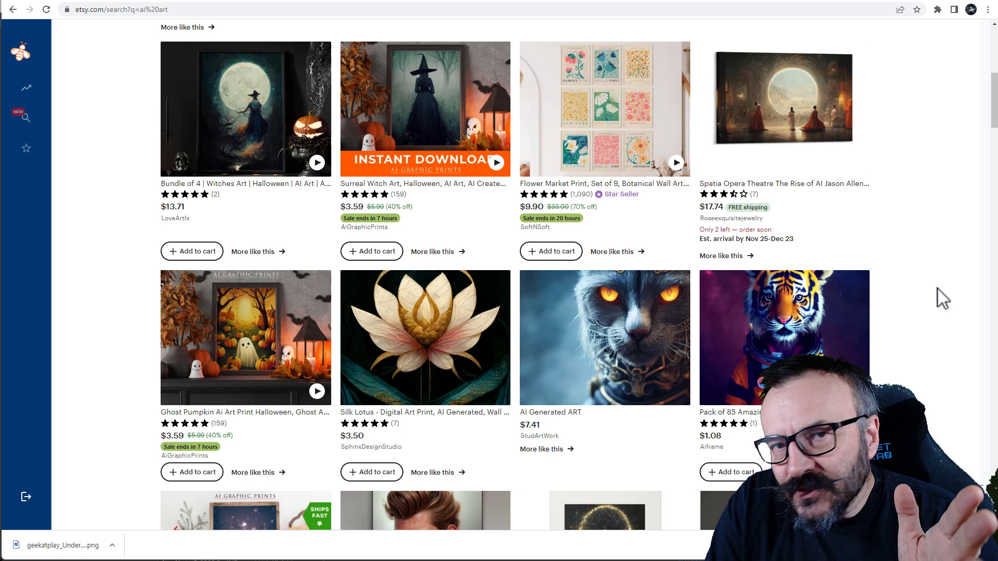
pyautogui.scroll(-2, 946, 297)
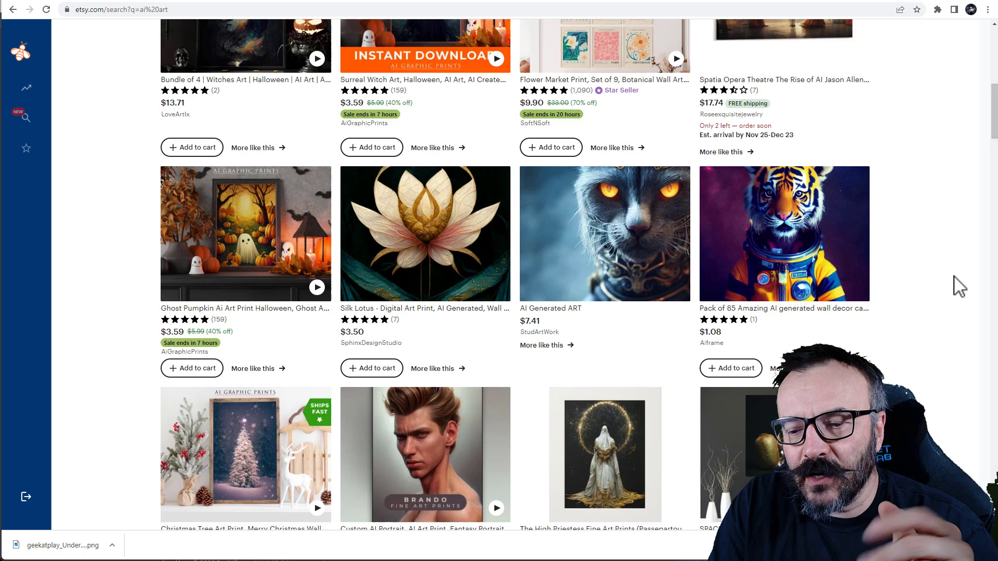
pyautogui.scroll(-2, 954, 288)
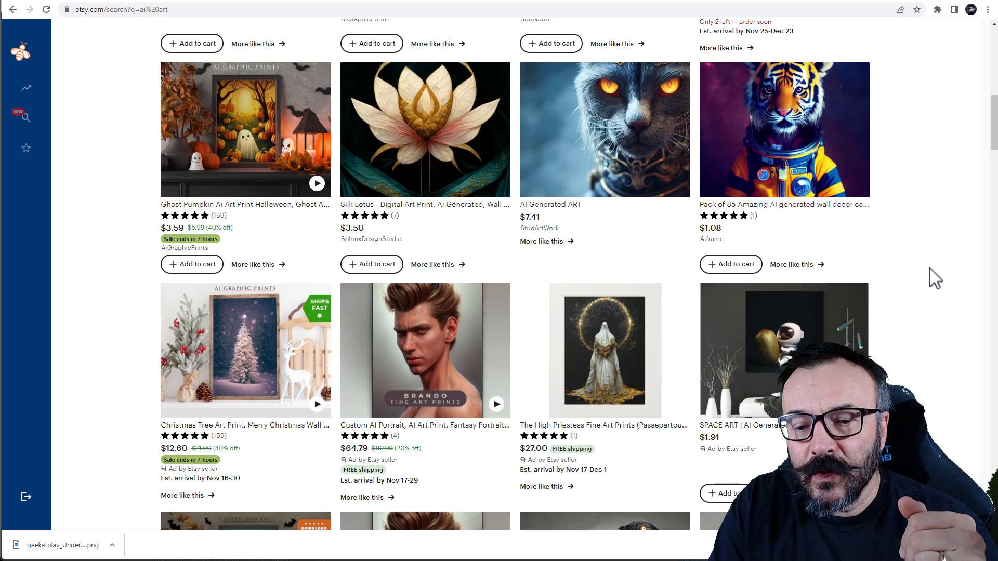
pyautogui.scroll(-1, 915, 266)
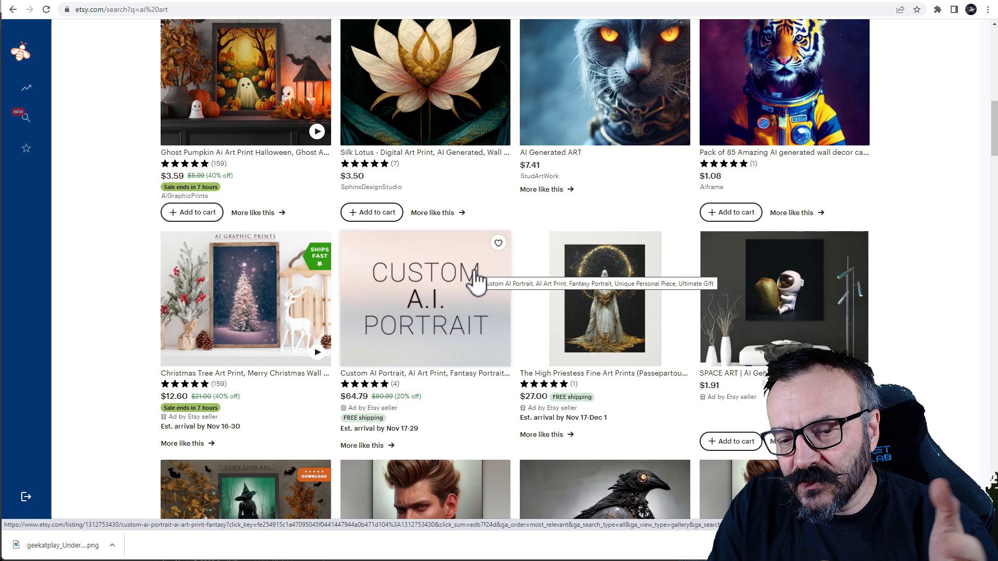
pyautogui.scroll(-2, 894, 281)
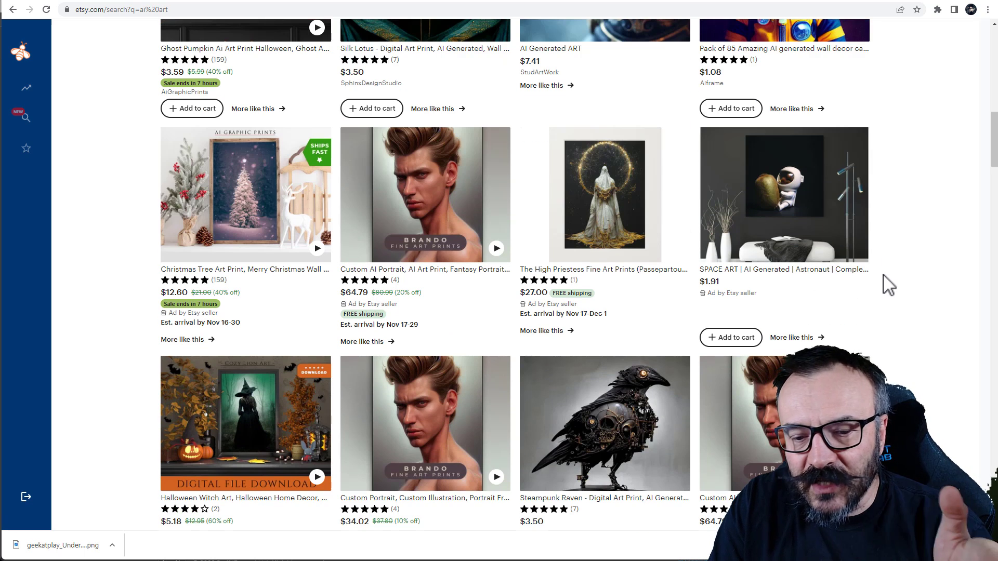
pyautogui.scroll(-1, 885, 286)
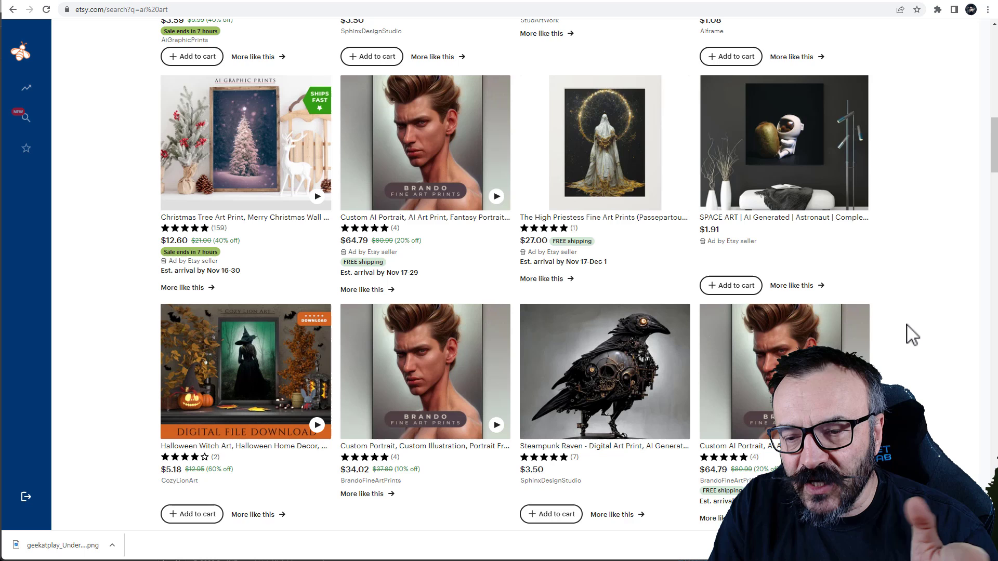
pyautogui.scroll(-4, 909, 334)
pyautogui.scroll(-2, 930, 333)
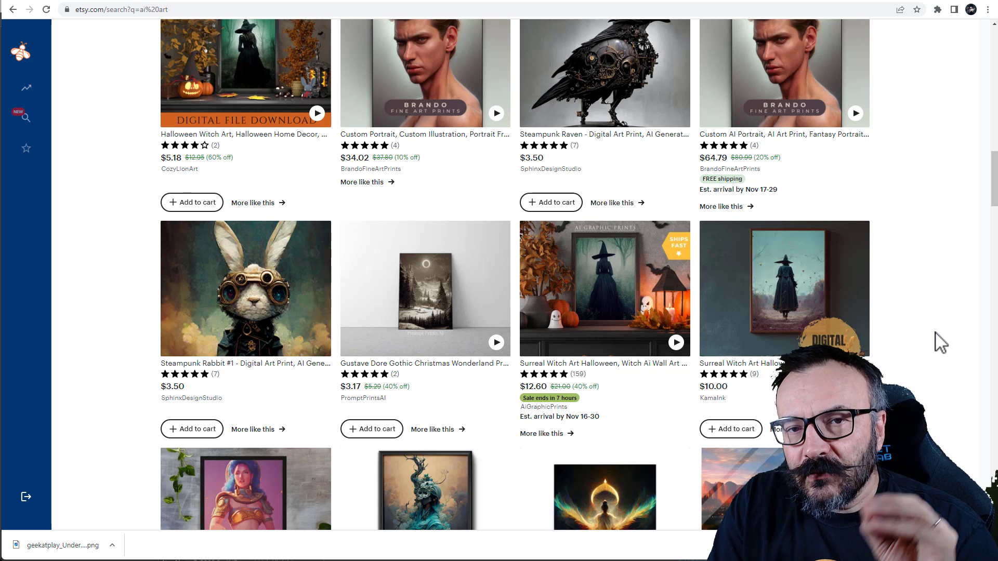
pyautogui.scroll(-4, 933, 342)
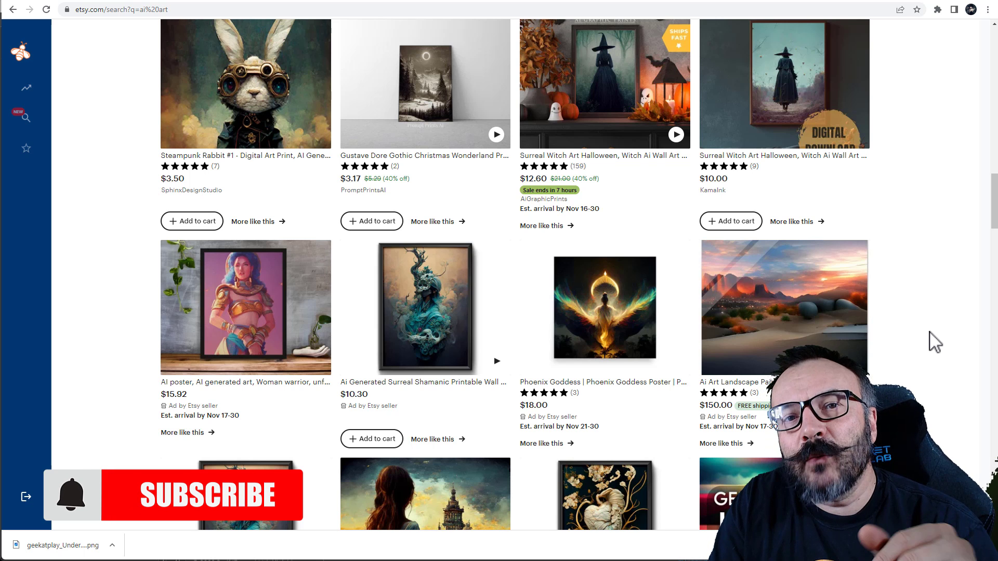
# Scroll through Etsy's 'ai art' listings, comparing prices and ratings of the digital prints
pyautogui.scroll(-3, 934, 341)
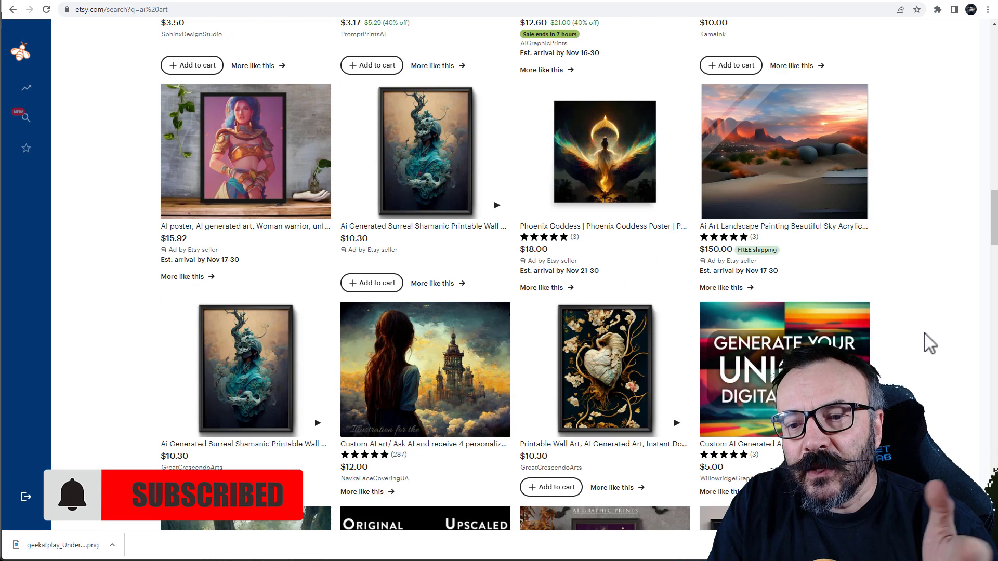
pyautogui.scroll(-1, 937, 325)
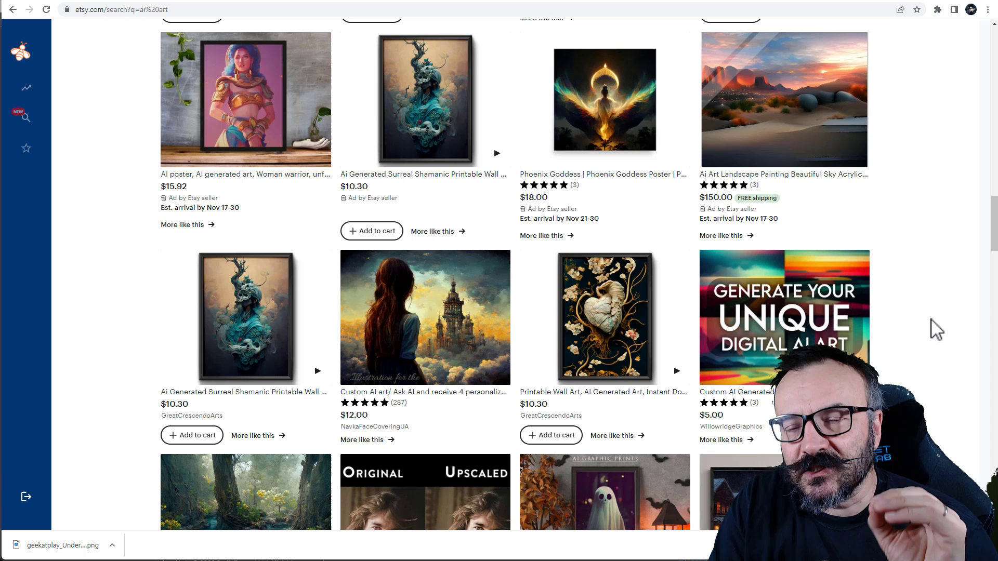
pyautogui.scroll(-2, 935, 329)
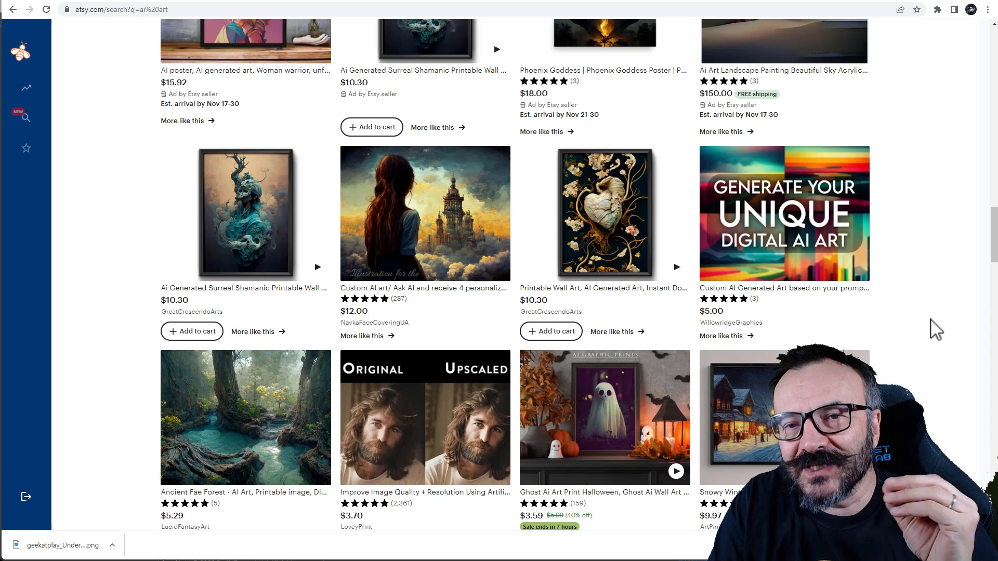
pyautogui.scroll(-2, 935, 329)
pyautogui.scroll(-2, 933, 332)
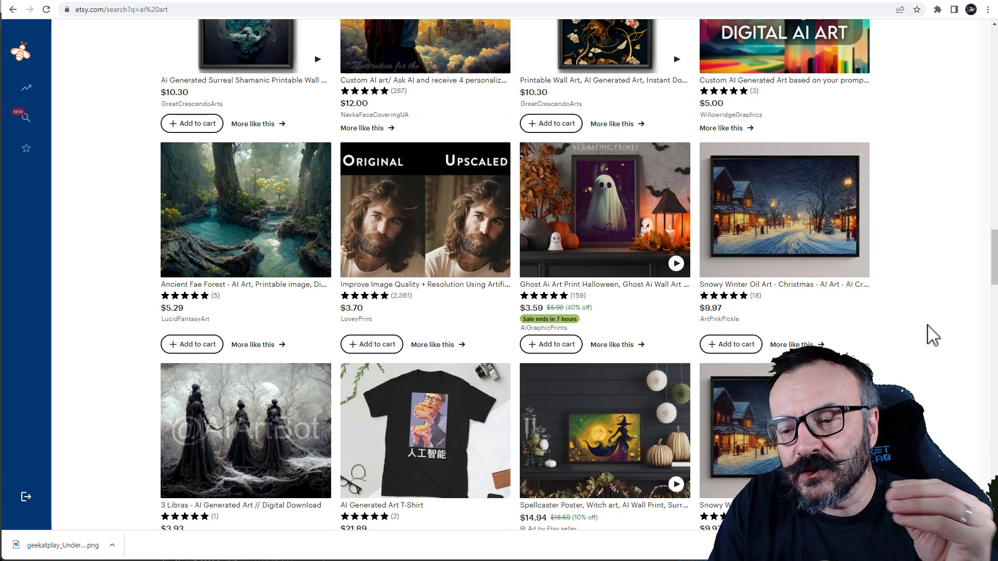
pyautogui.scroll(-2, 931, 307)
pyautogui.scroll(-4, 931, 312)
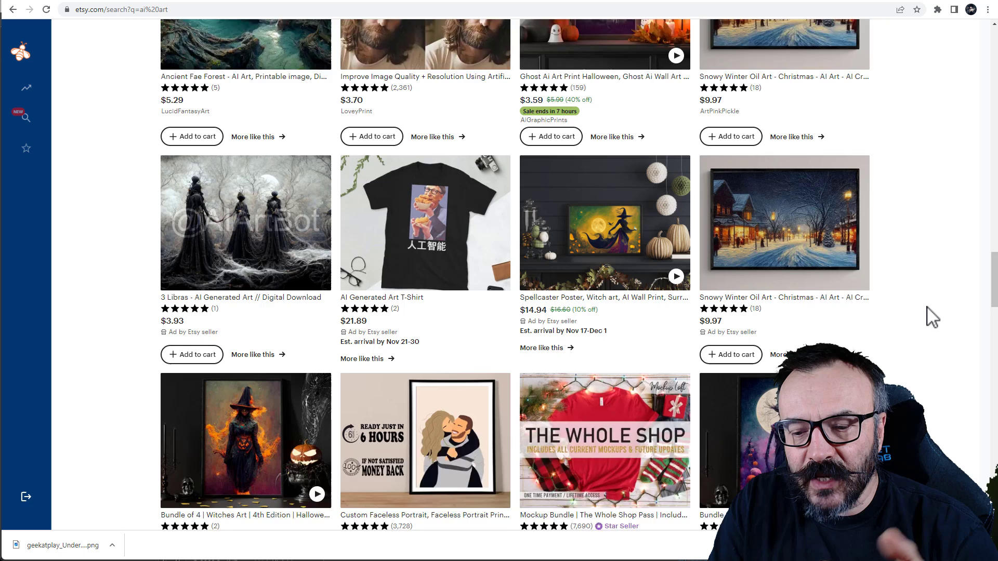
pyautogui.scroll(-2, 930, 326)
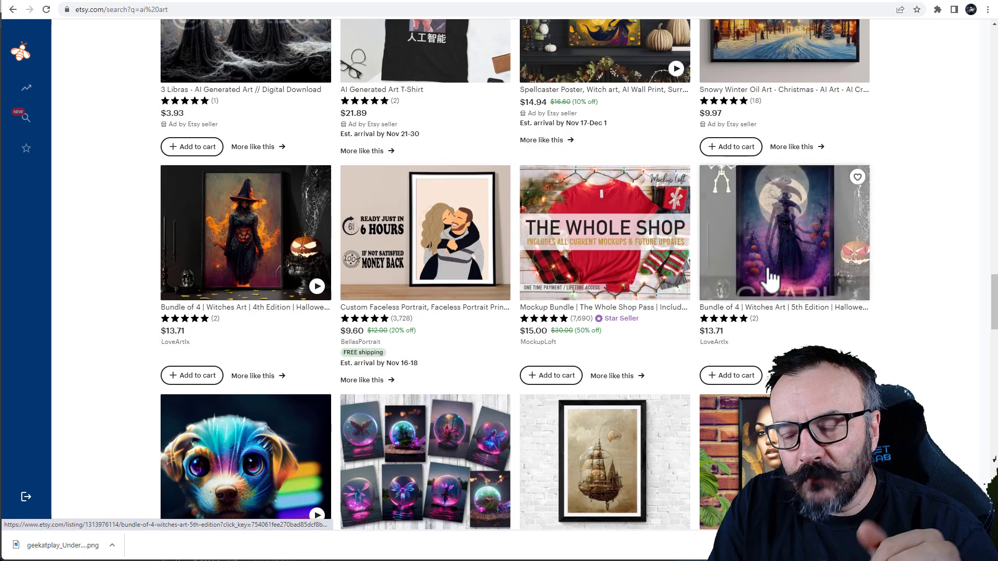
pyautogui.scroll(-3, 933, 312)
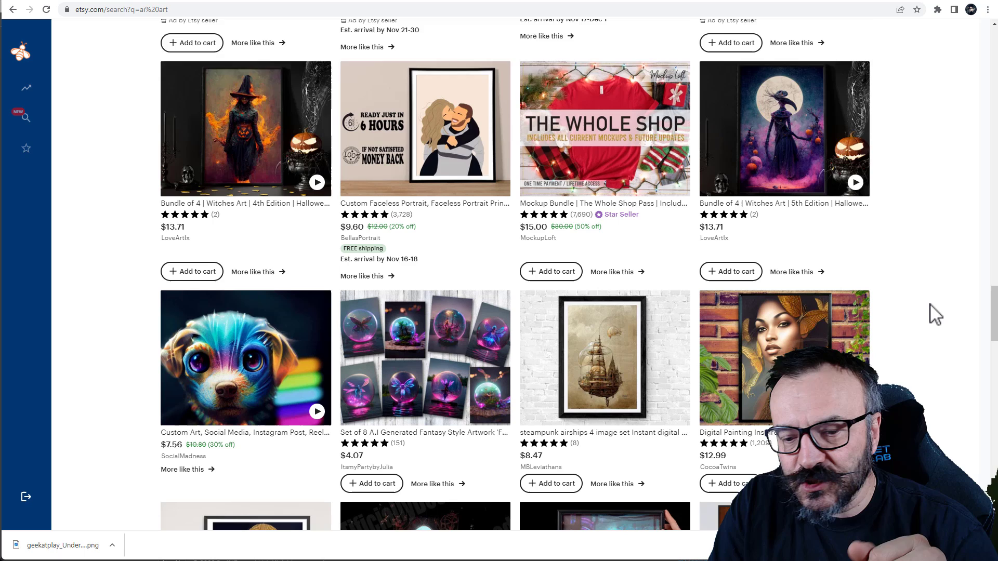
pyautogui.scroll(-4, 925, 260)
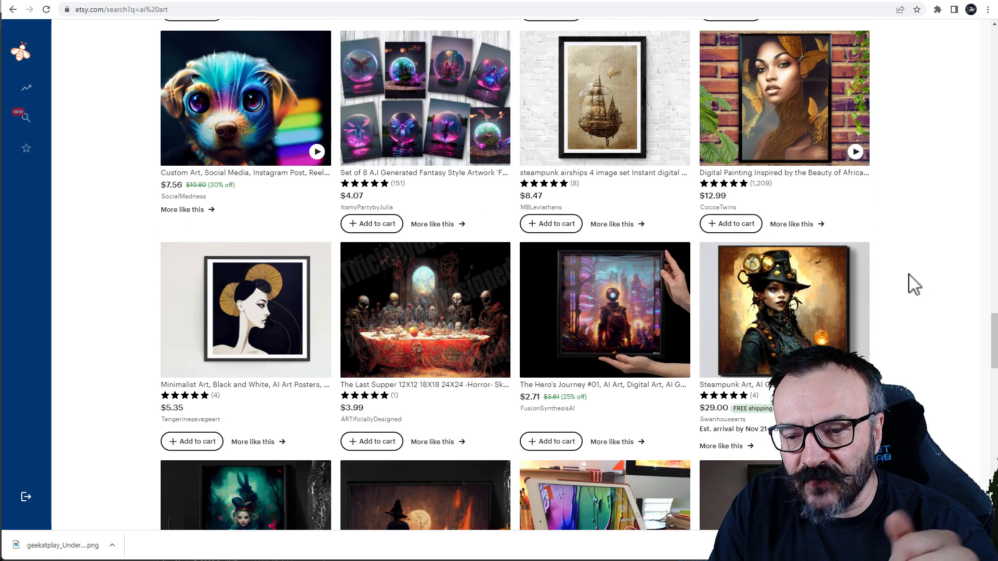
pyautogui.scroll(-5, 904, 296)
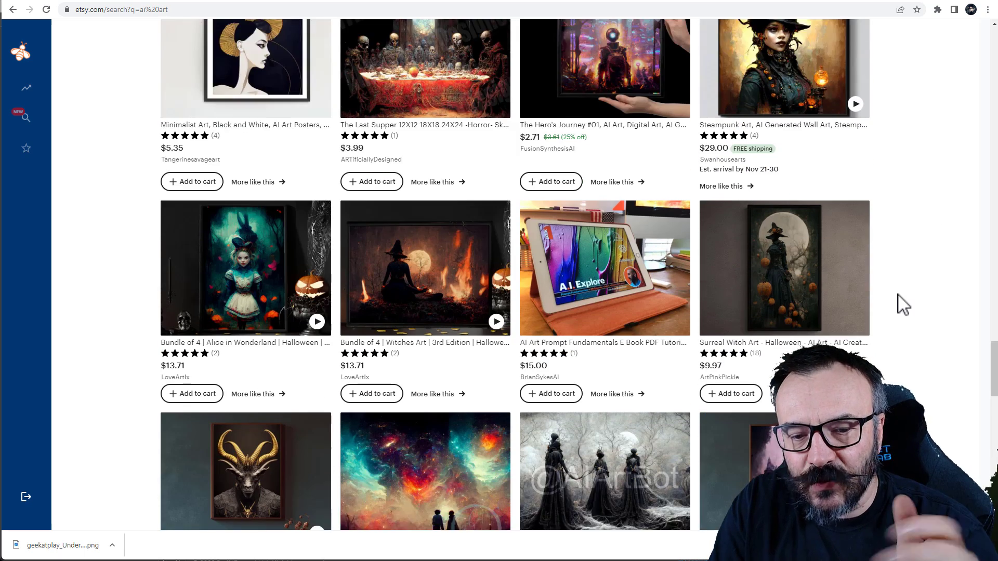
pyautogui.scroll(-6, 904, 304)
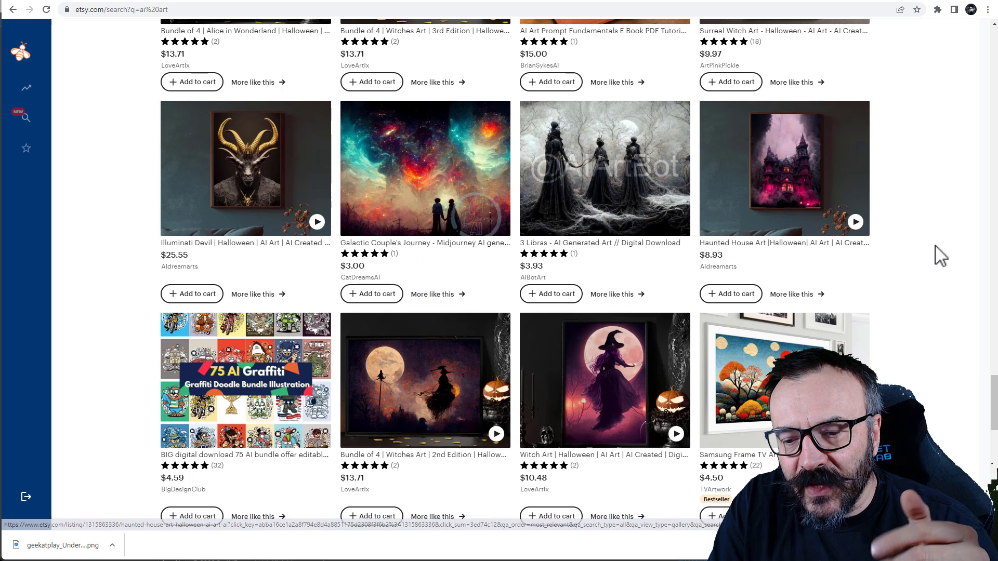
pyautogui.scroll(-4, 933, 263)
pyautogui.scroll(3, 929, 267)
pyautogui.scroll(1, 929, 267)
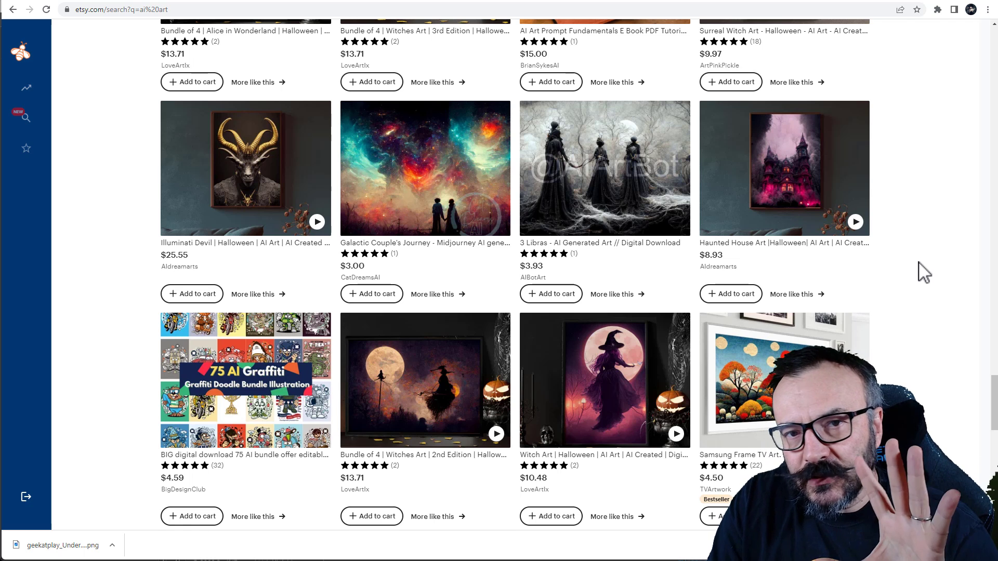
pyautogui.scroll(1, 924, 271)
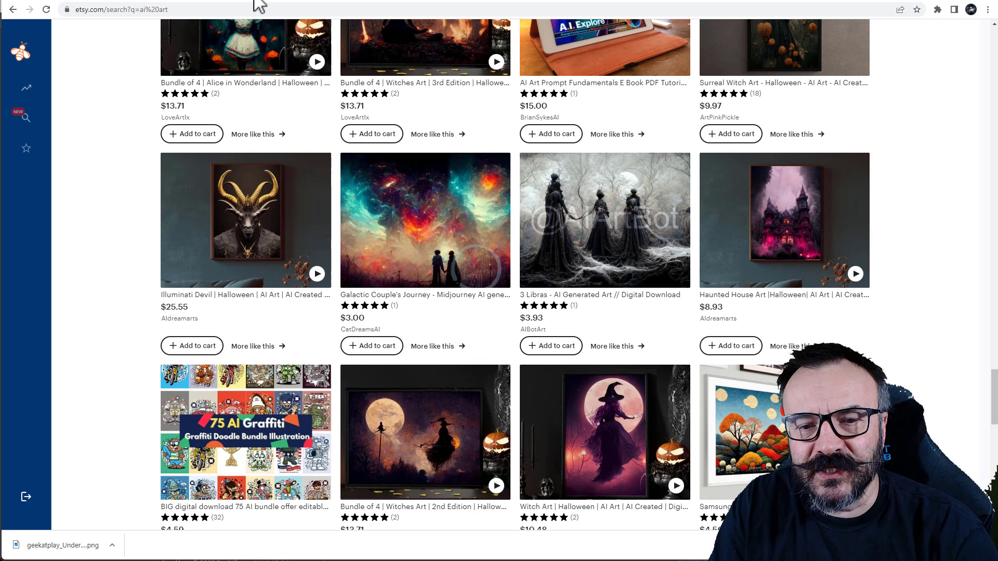
# Return to the Midjourney feed and briefly open, then close, the octopus job
pyautogui.click(422, 4)
pyautogui.scroll(-3, 883, 203)
pyautogui.scroll(-5, 879, 205)
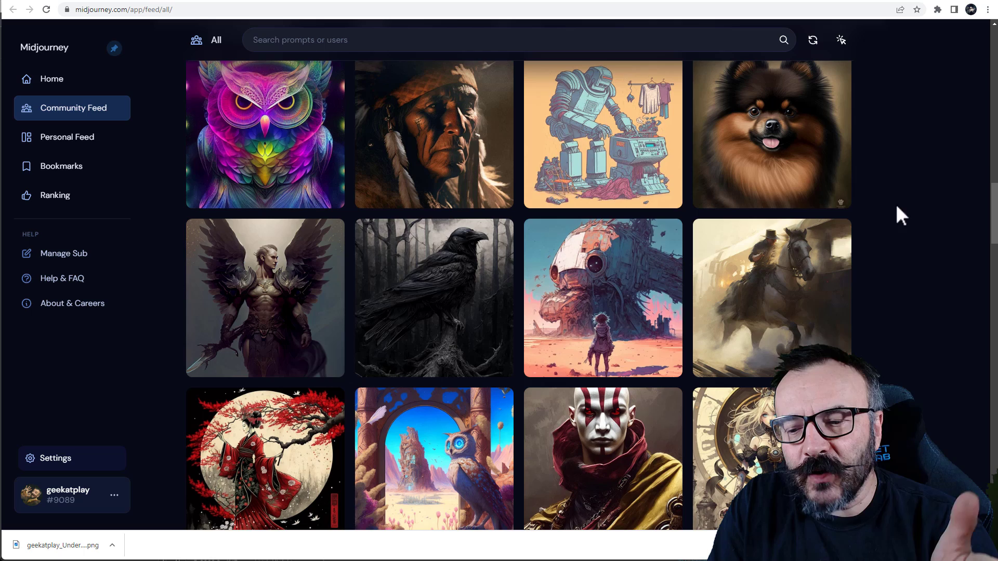
pyautogui.click(301, 3)
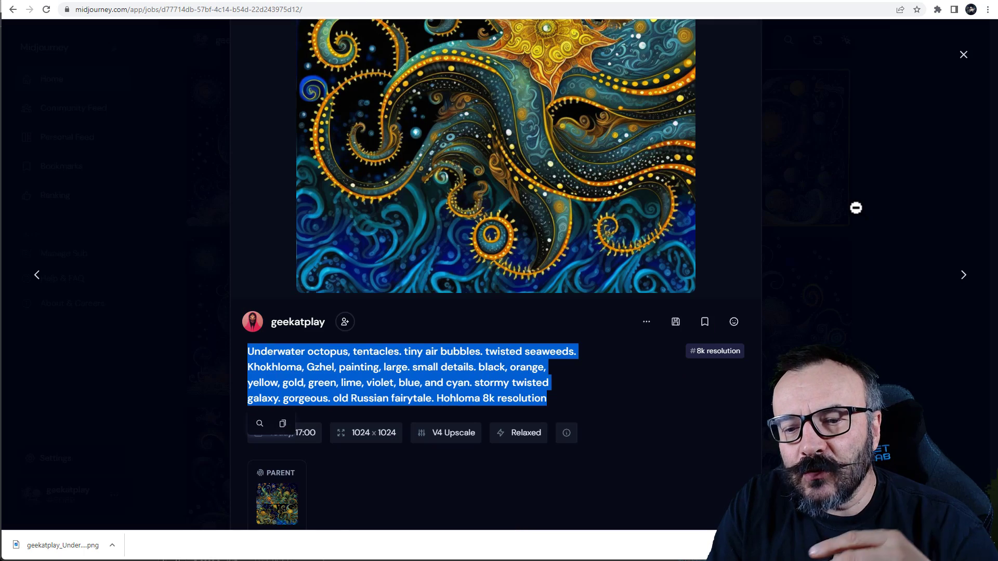
pyautogui.click(864, 185)
# View the 1024 x 1024 upscaled octopus artwork's details and full prompt
pyautogui.scroll(-1, 847, 201)
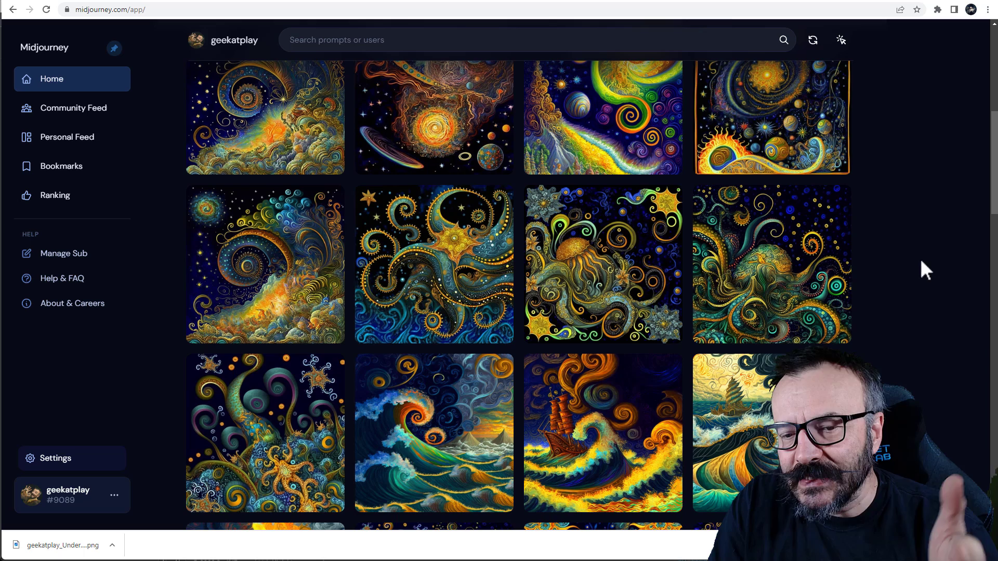
pyautogui.moveTo(366, 227)
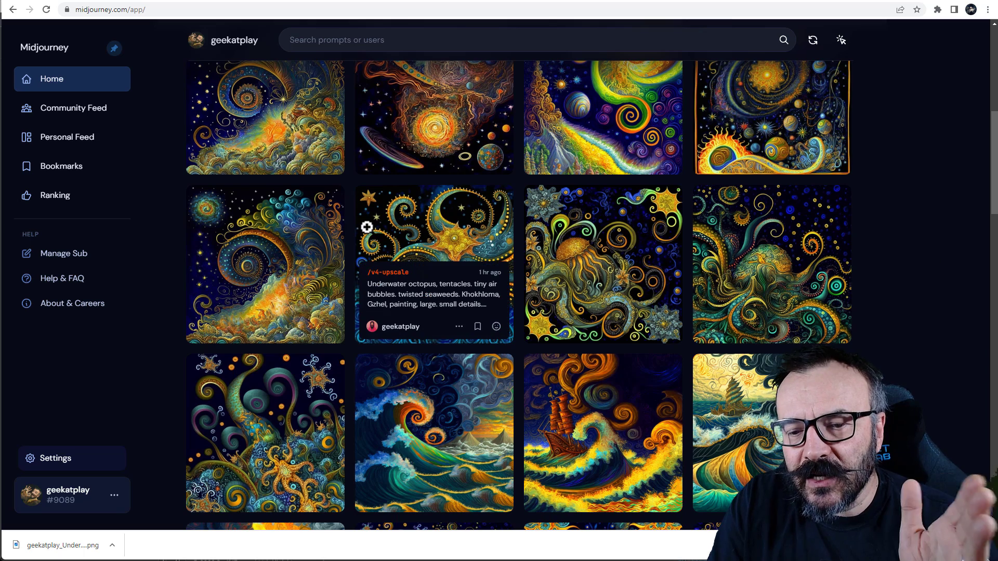
pyautogui.click(412, 211)
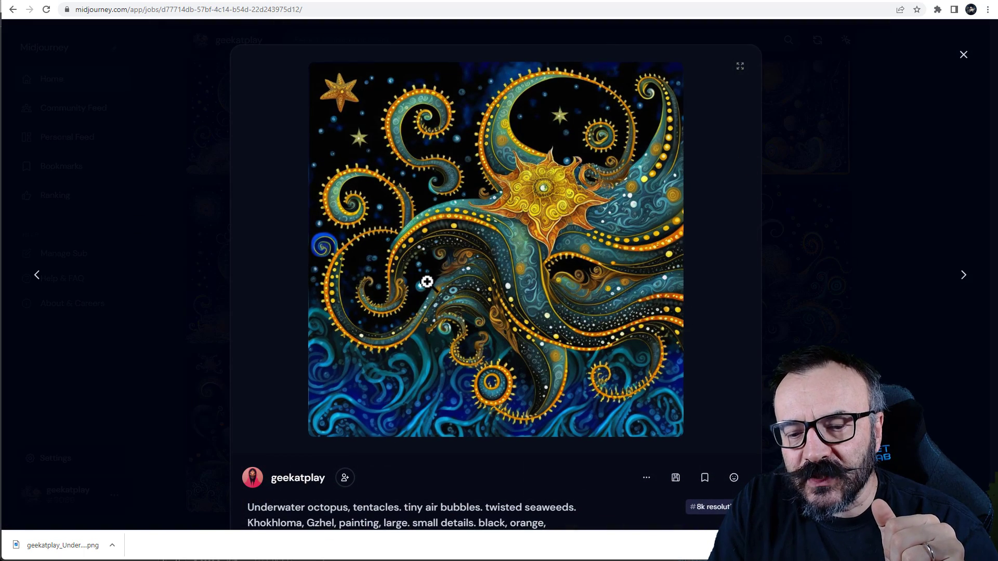
pyautogui.scroll(-6, 451, 282)
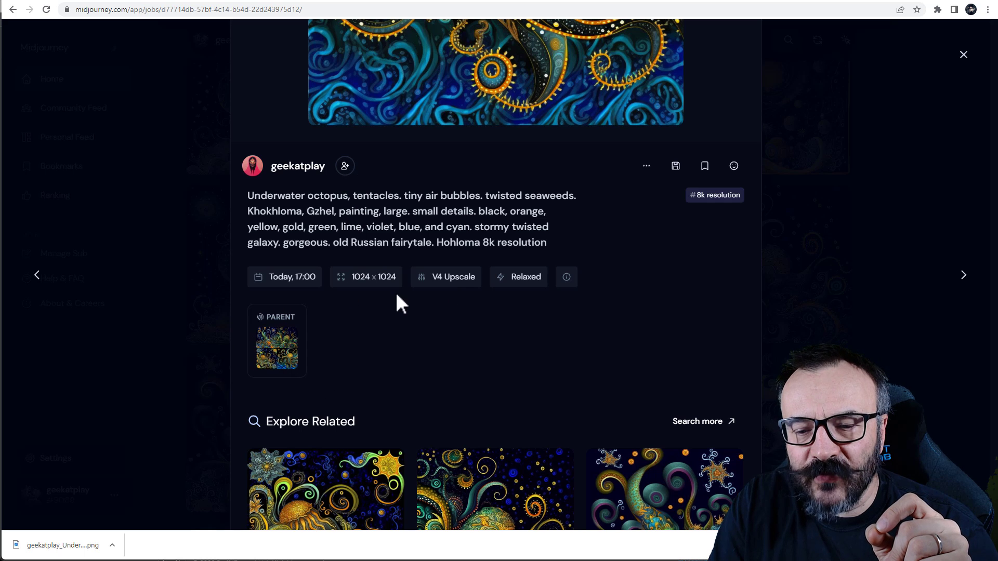
pyautogui.scroll(6, 741, 311)
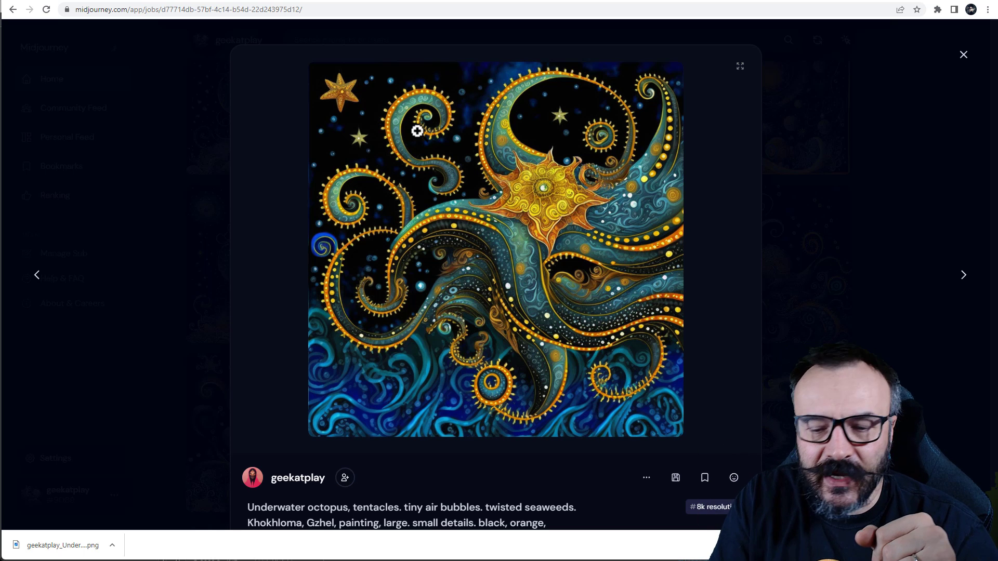
pyautogui.hotkey('alt', 'Tab')
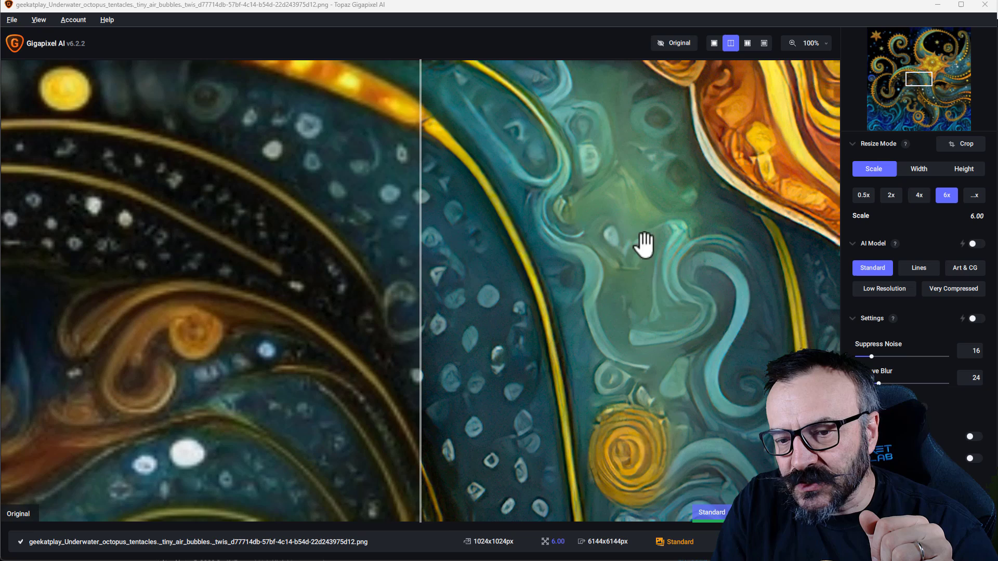
# Pan the split-view preview to compare the 6x Standard-model upscale against the original
pyautogui.moveTo(618, 291); pyautogui.dragTo(678, 147)
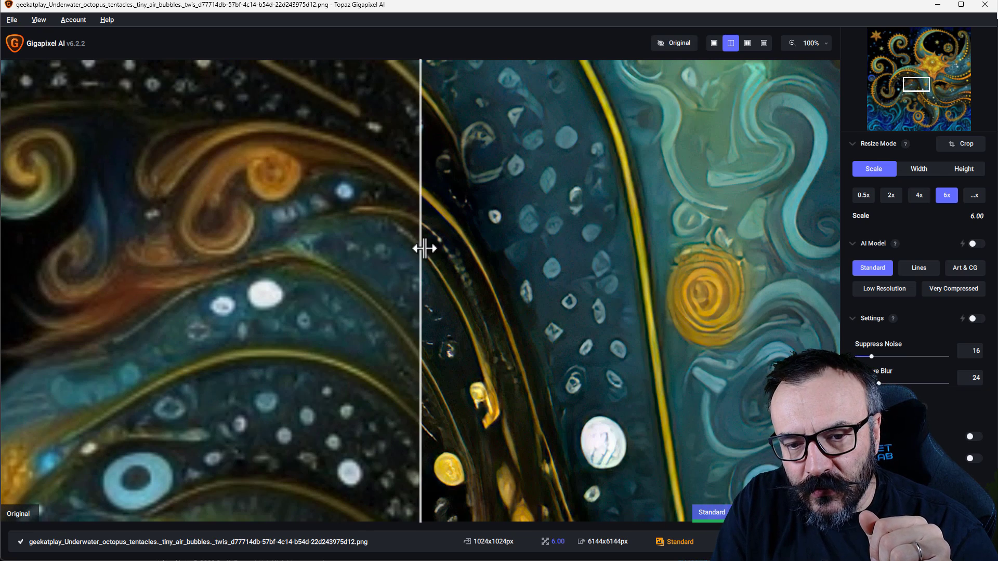
pyautogui.moveTo(417, 265); pyautogui.dragTo(483, 294)
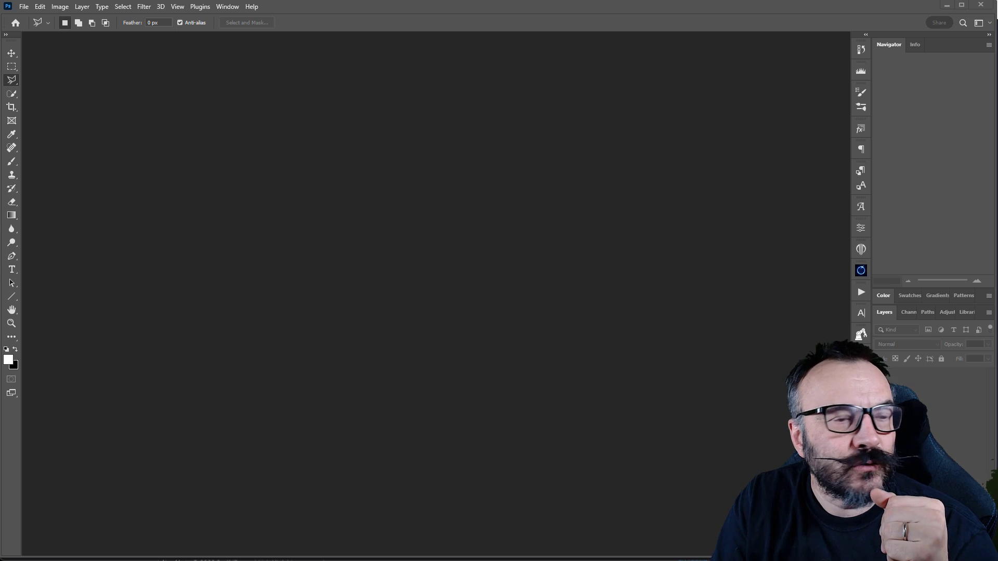
# Open the 6144 x 6144 px upscaled octopus PNG, inspect it at 100%, then zoom out
pyautogui.moveTo(437, 311); pyautogui.dragTo(573, 213)
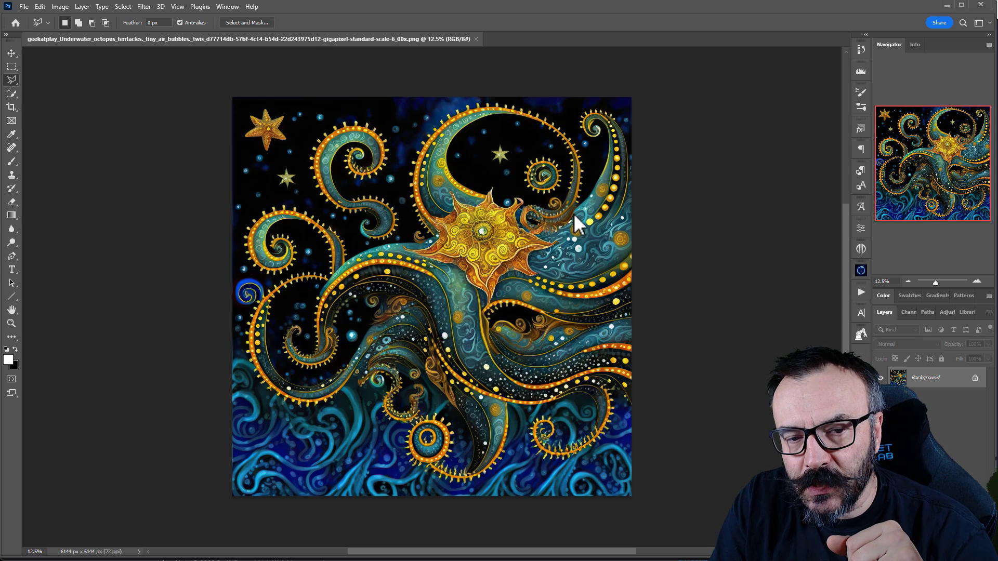
pyautogui.click(12, 323)
pyautogui.doubleClick(10, 324)
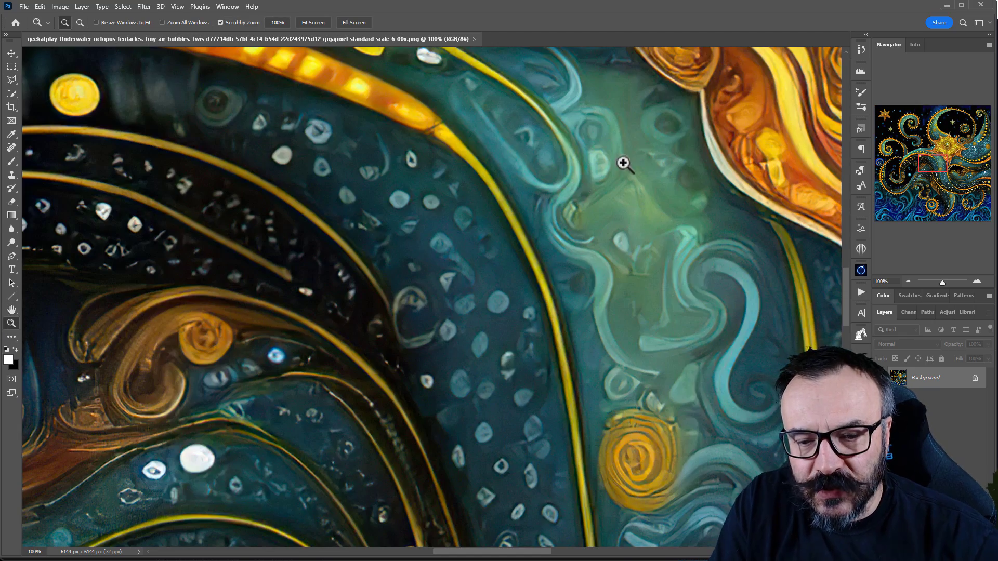
pyautogui.moveTo(625, 163); pyautogui.dragTo(468, 241)
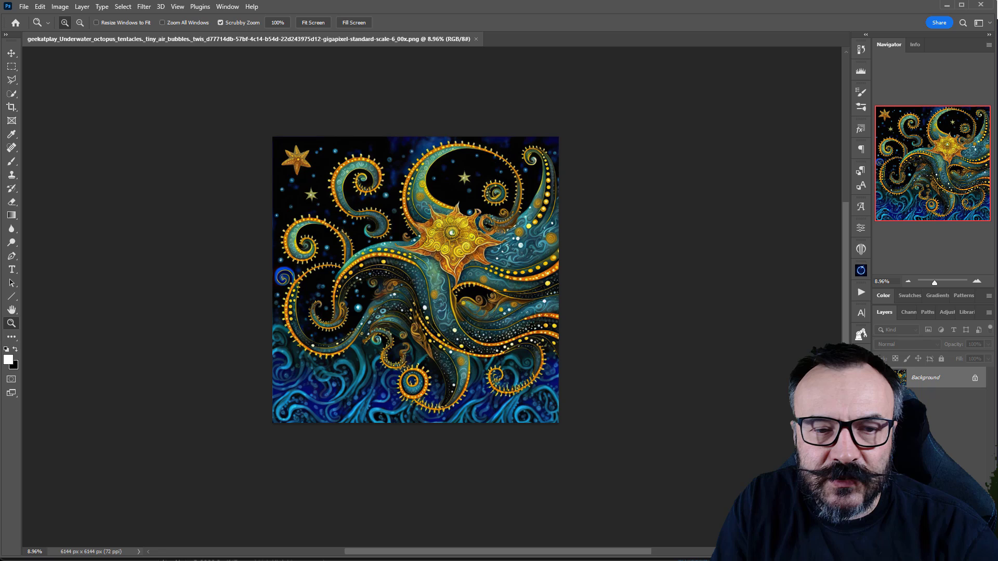
# Create a portrait 8.5 x 11 in Letter document at 300 ppi from the Print presets
pyautogui.click(24, 8)
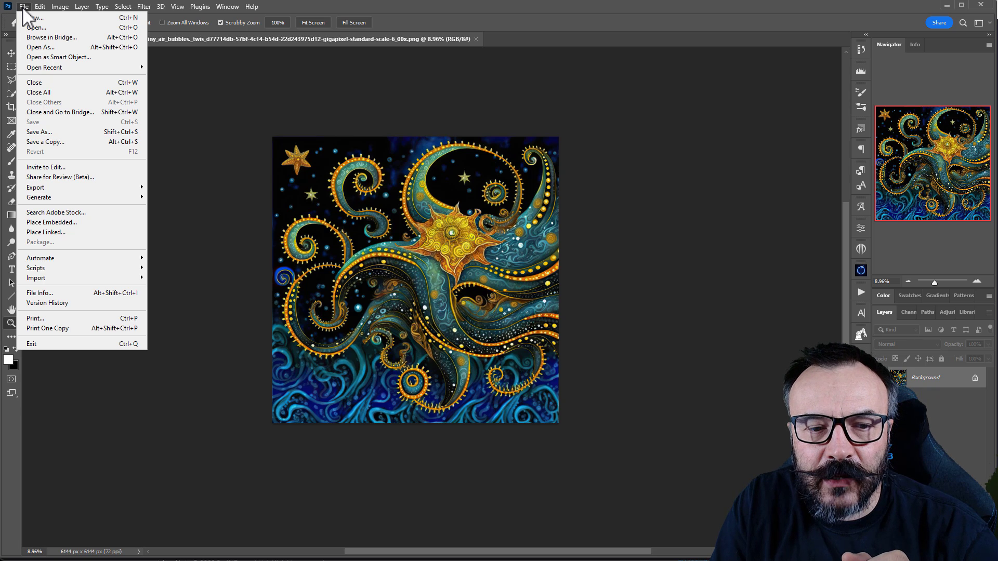
pyautogui.click(28, 19)
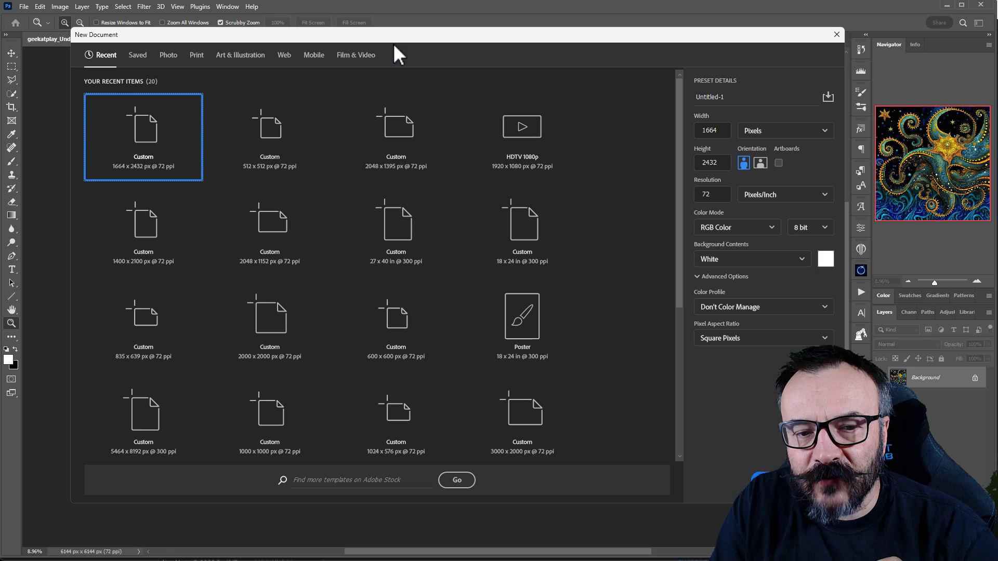
pyautogui.click(196, 55)
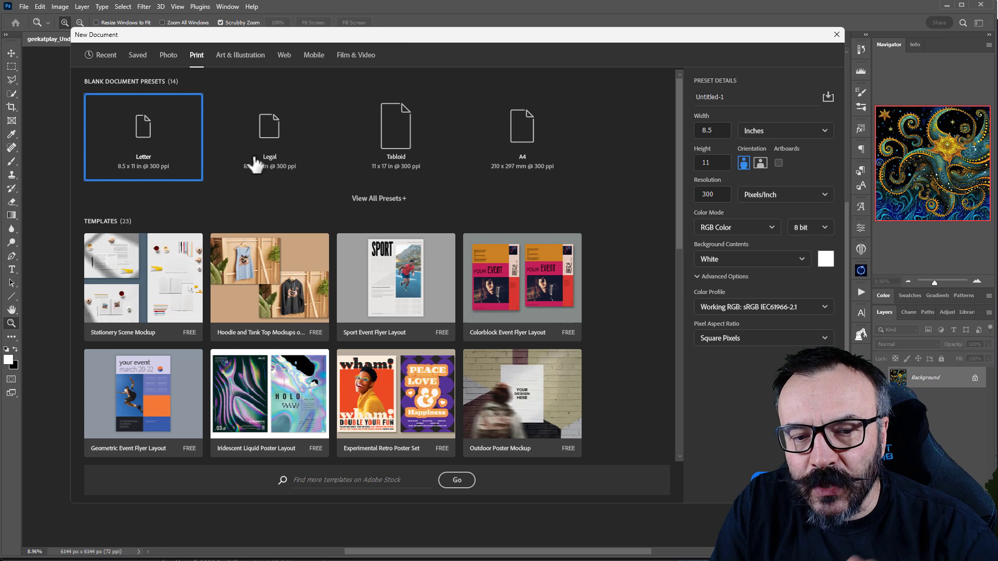
pyautogui.scroll(-3, 549, 161)
pyautogui.scroll(3, 552, 160)
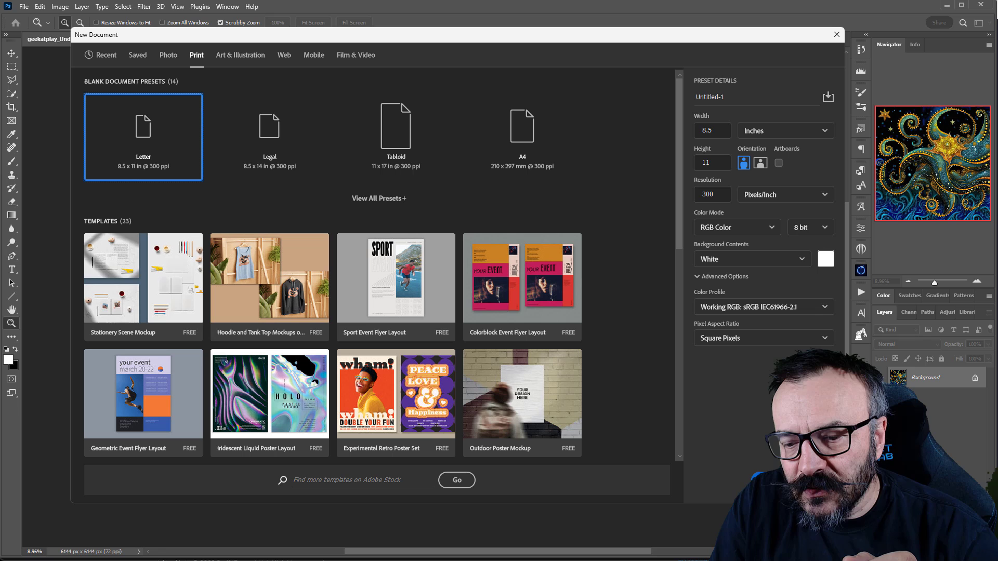
pyautogui.click(761, 164)
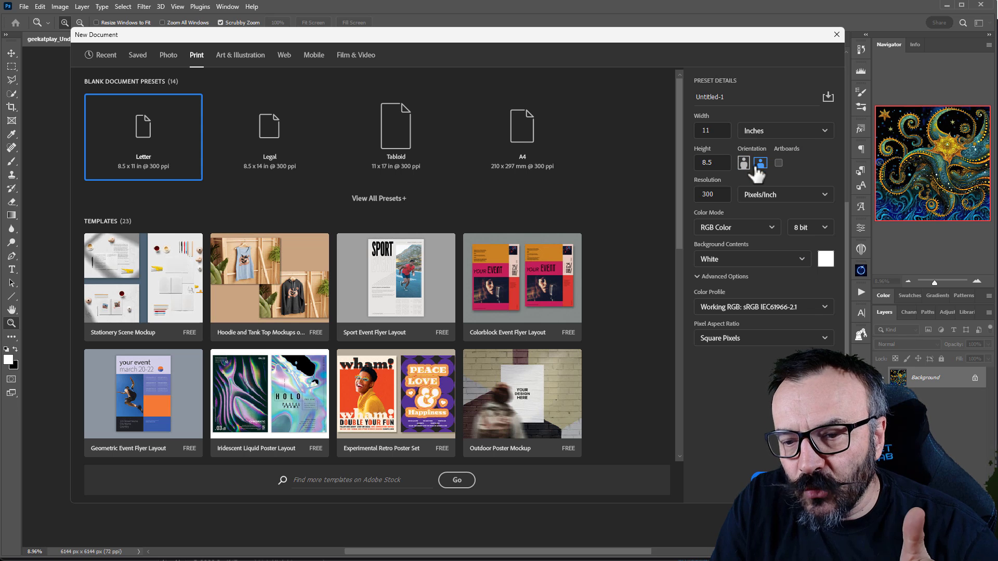
pyautogui.click(743, 164)
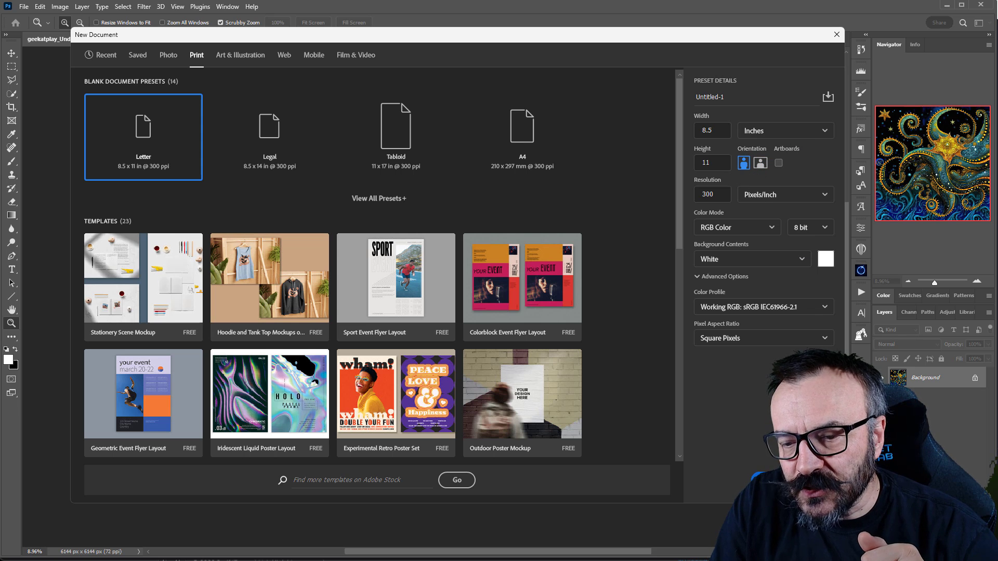
pyautogui.click(768, 478)
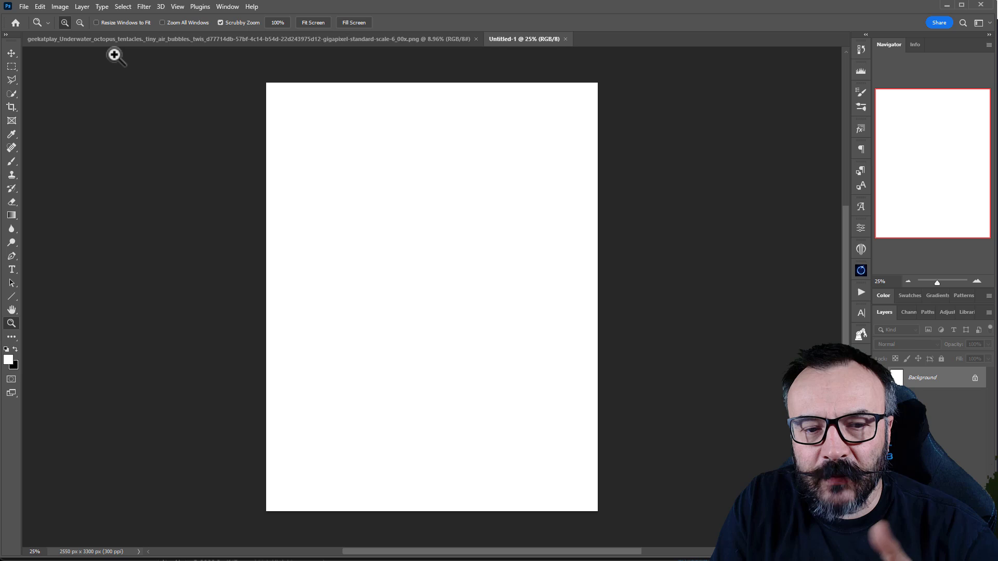
# Create a second Letter document in landscape orientation, 11 x 8.5 in
pyautogui.click(24, 7)
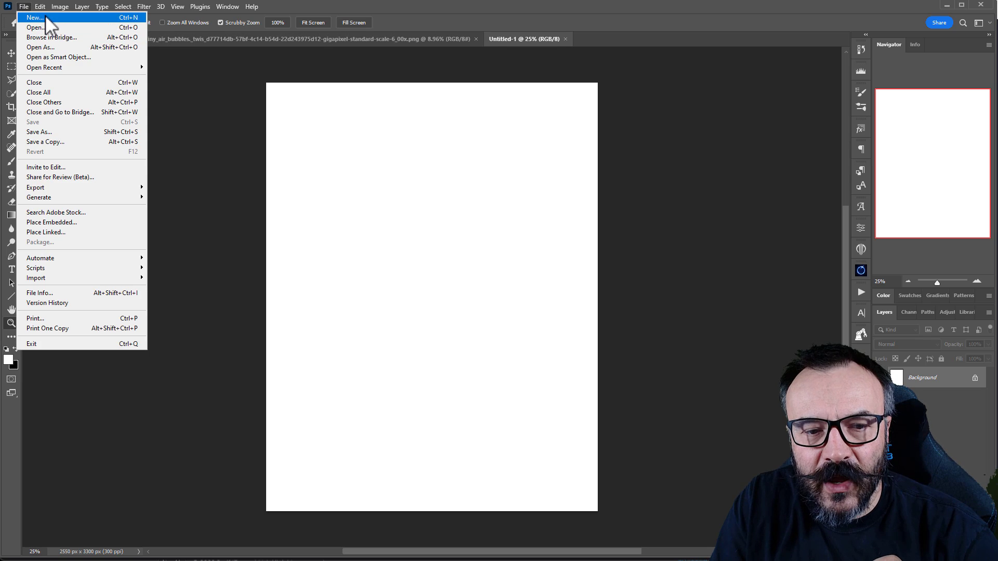
pyautogui.click(31, 18)
pyautogui.click(760, 162)
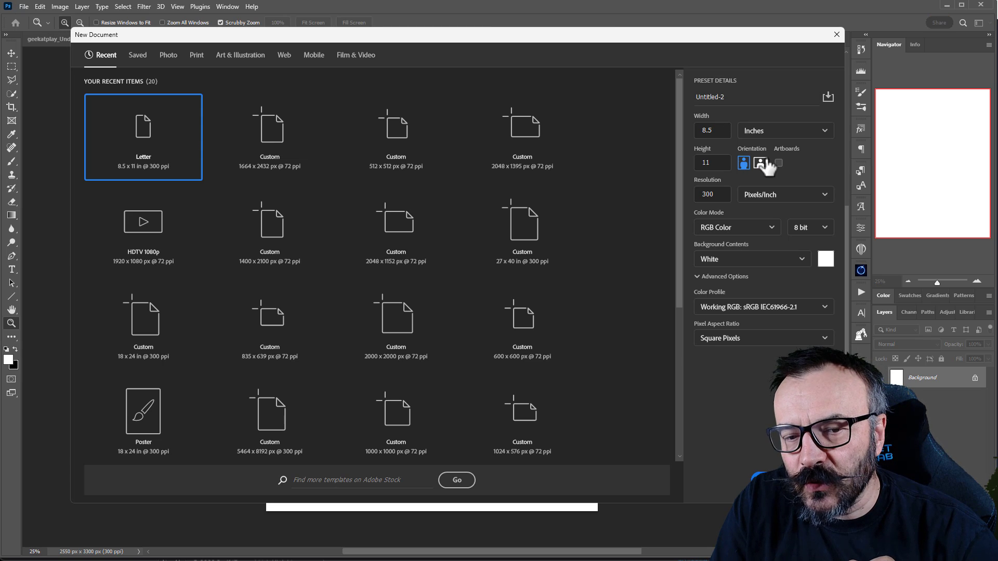
pyautogui.click(760, 483)
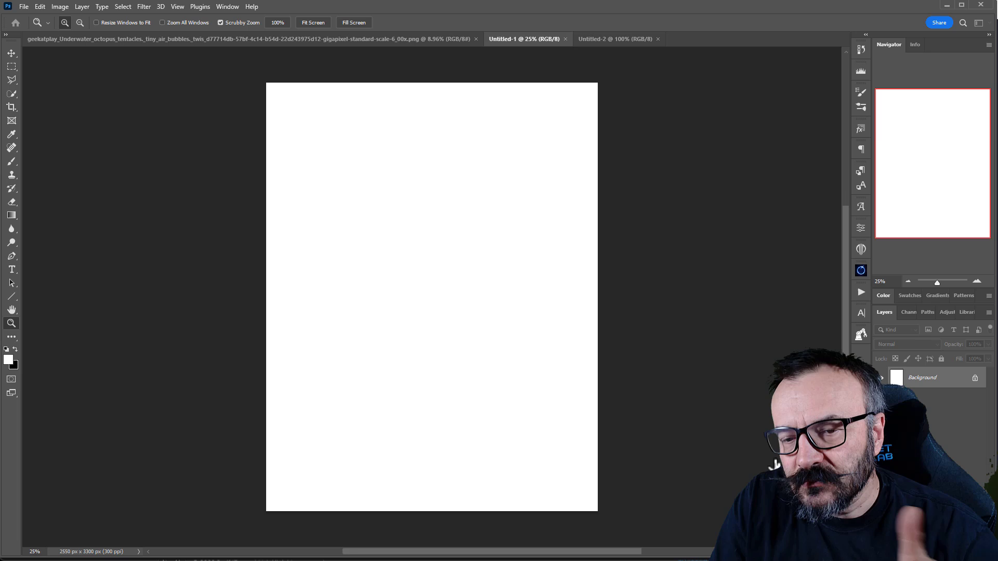
# Move the octopus artwork onto the portrait Untitled-1 page as Layer 1 and position it
pyautogui.click(133, 40)
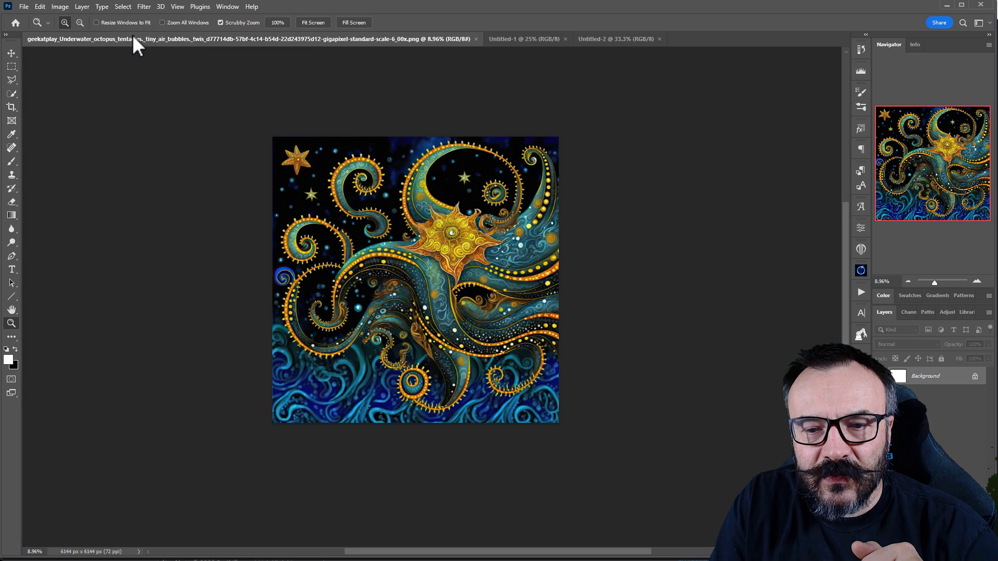
pyautogui.click(12, 53)
pyautogui.moveTo(348, 270); pyautogui.dragTo(509, 73)
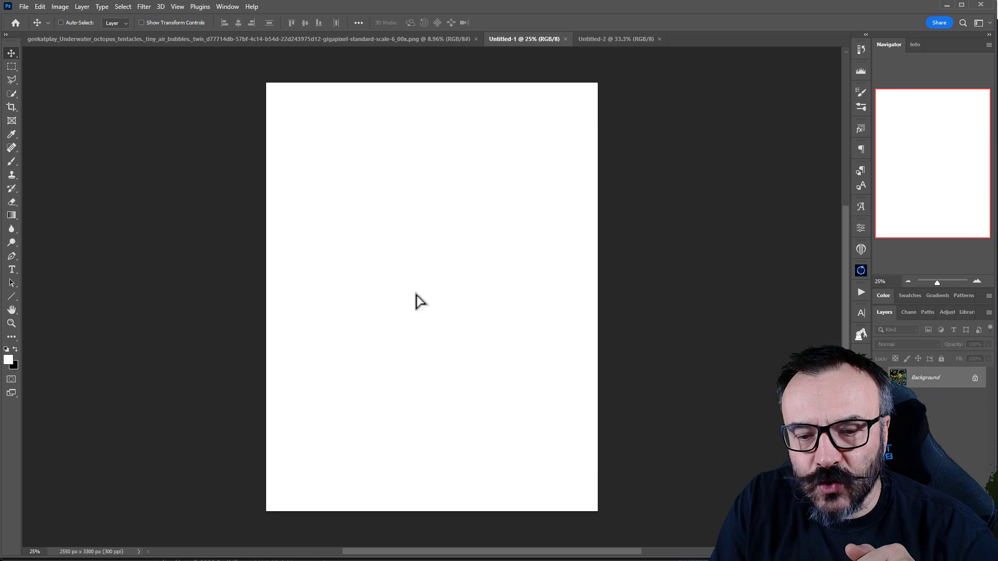
pyautogui.moveTo(420, 302); pyautogui.dragTo(441, 244)
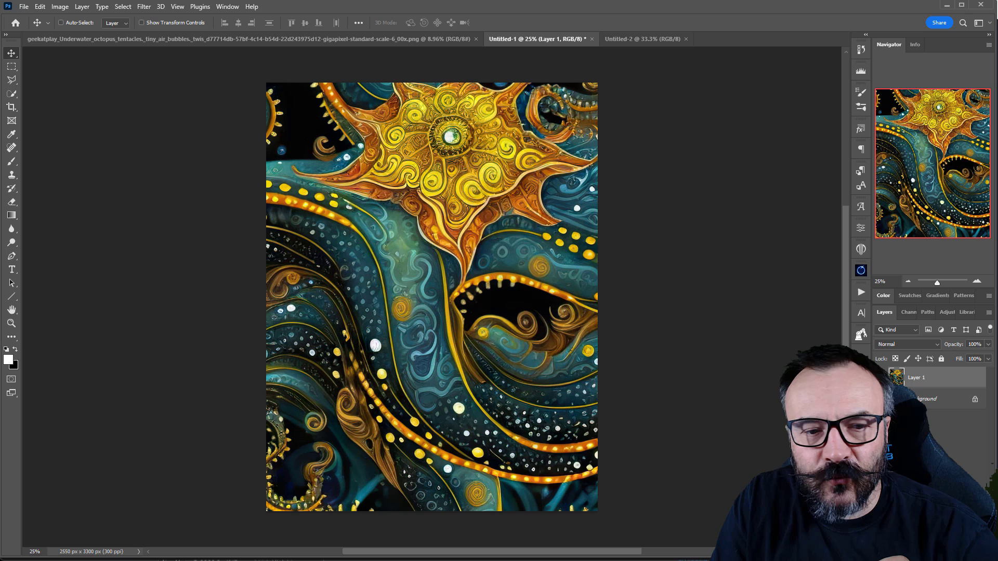
pyautogui.click(23, 6)
# Browse the Photo and Print document presets, then cancel without creating a new document
pyautogui.click(27, 16)
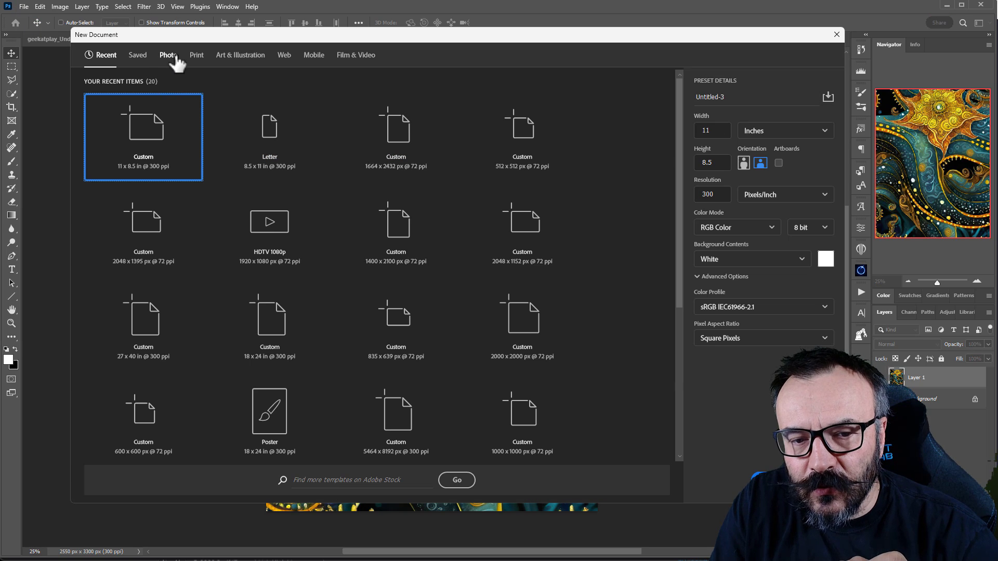
pyautogui.click(173, 56)
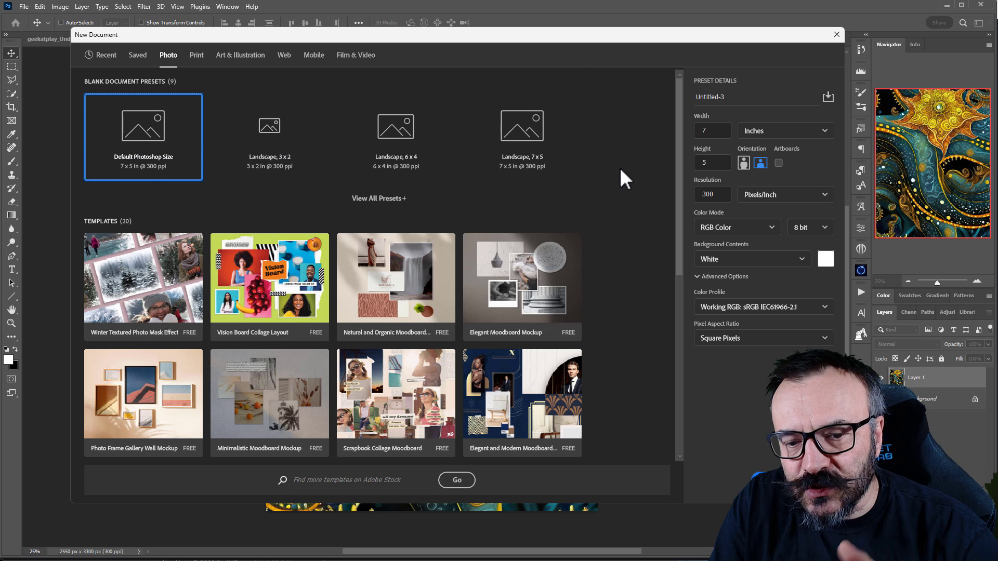
pyautogui.scroll(-5, 620, 169)
pyautogui.scroll(5, 619, 172)
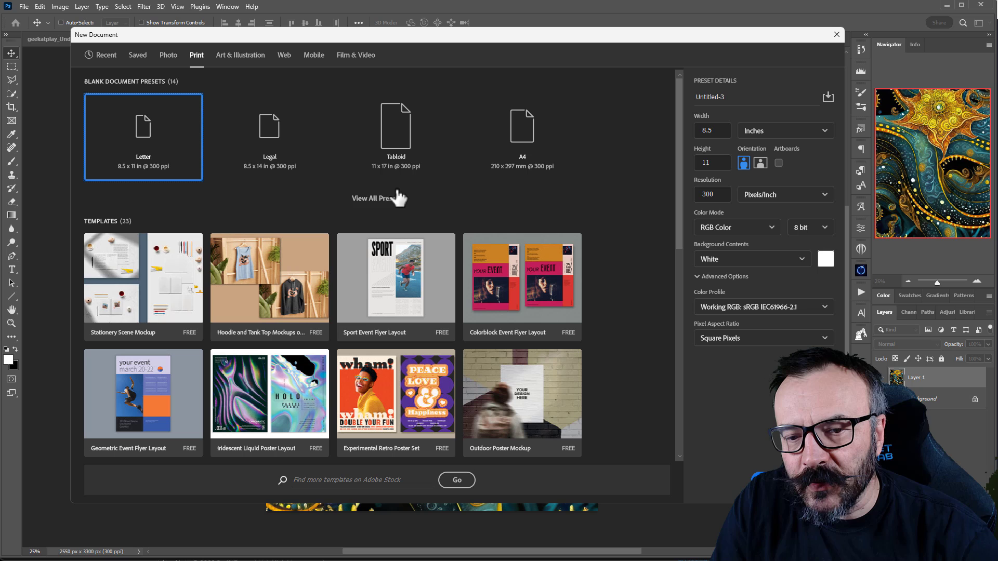
pyautogui.scroll(-5, 619, 213)
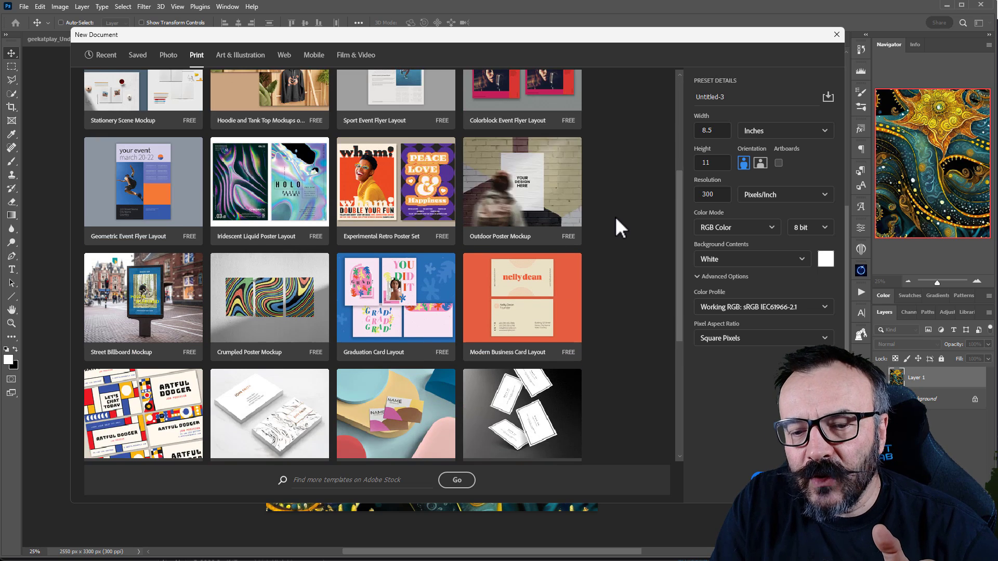
pyautogui.scroll(4, 615, 216)
pyautogui.scroll(-2, 666, 238)
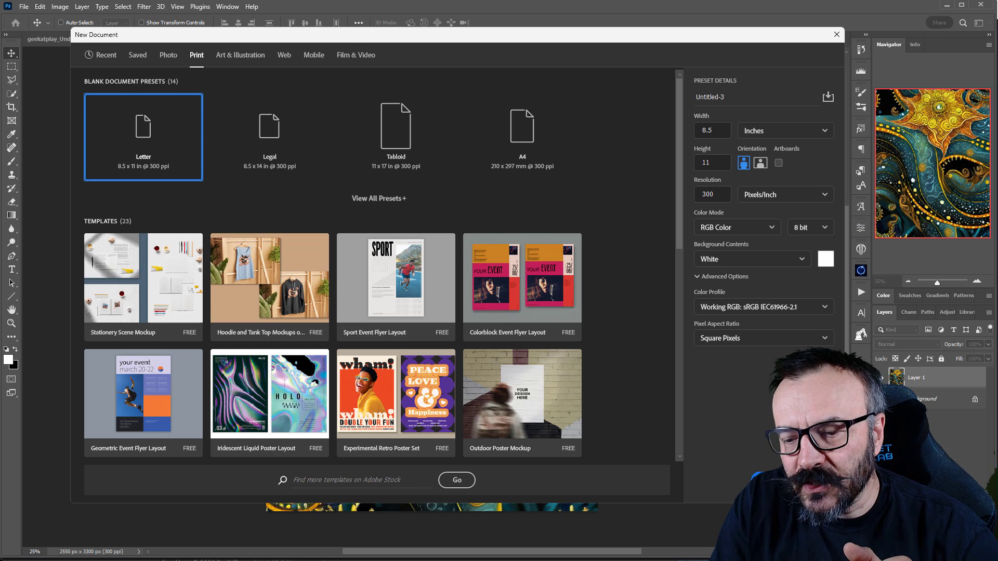
pyautogui.press('Escape')
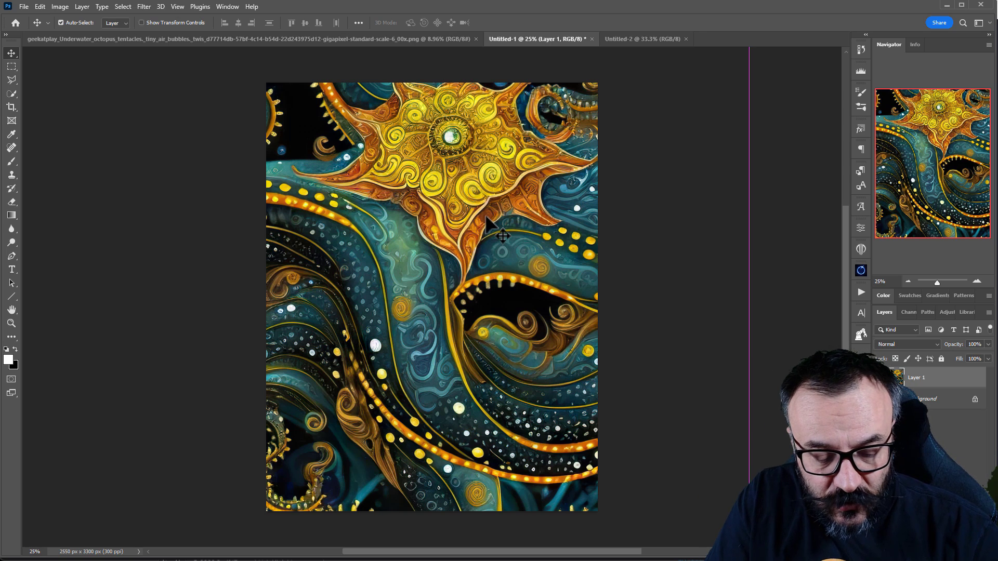
# Scale the octopus layer to about 56% and position it to cover the 2550 x 3300 px page
pyautogui.hotkey('ctrl', 't')
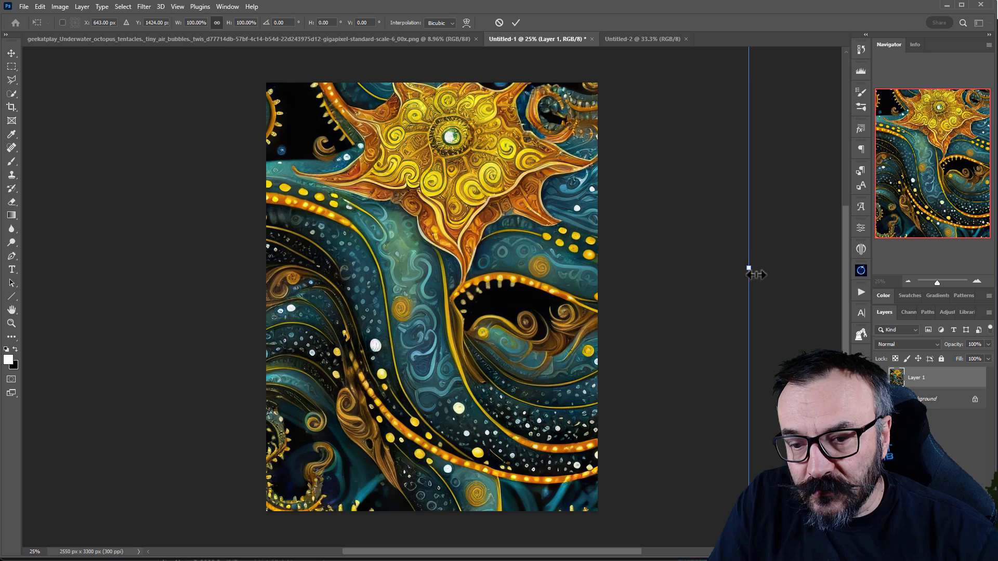
pyautogui.moveTo(752, 268); pyautogui.dragTo(275, 262)
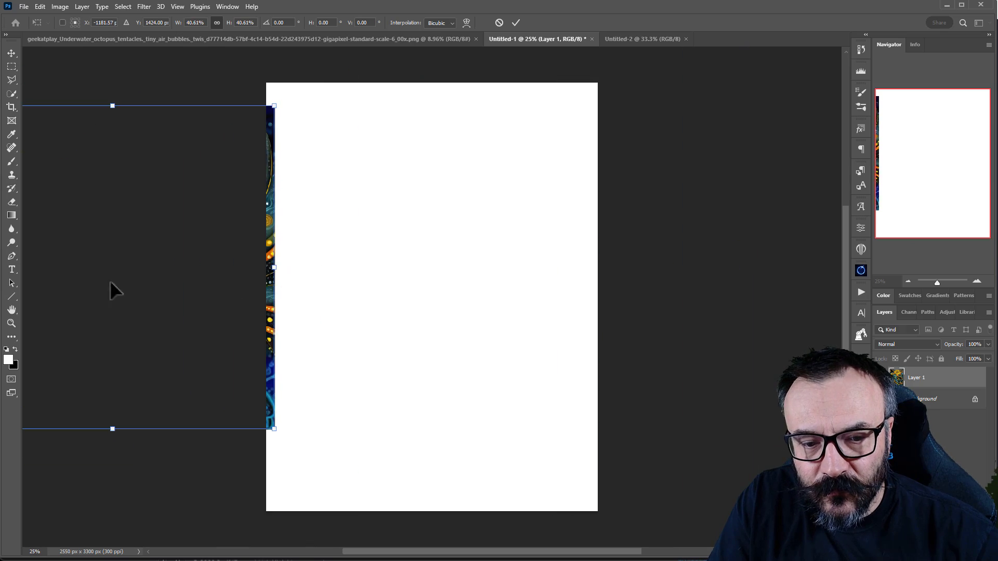
pyautogui.moveTo(112, 289); pyautogui.dragTo(438, 273)
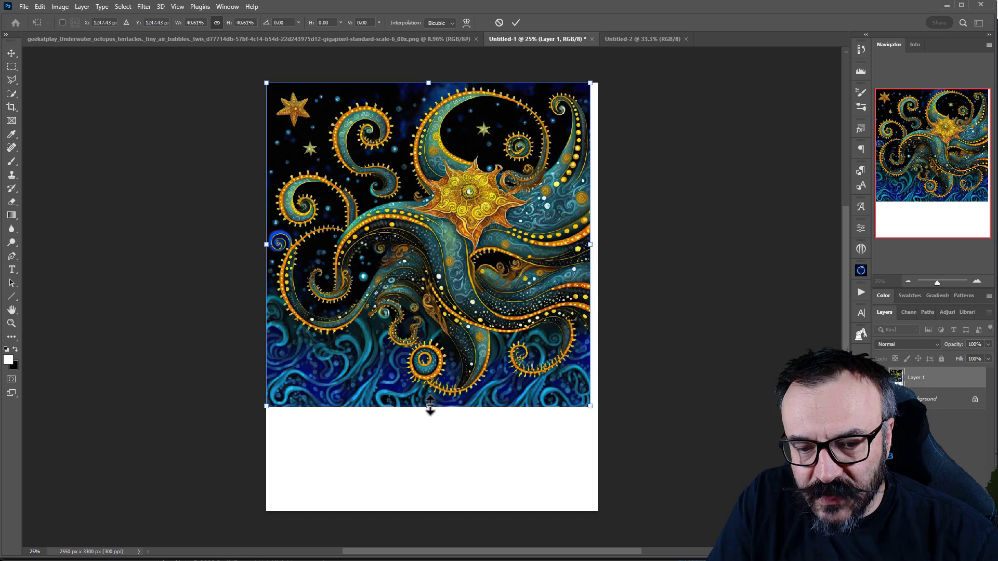
pyautogui.moveTo(430, 406); pyautogui.dragTo(427, 512)
pyautogui.moveTo(500, 284); pyautogui.dragTo(468, 283)
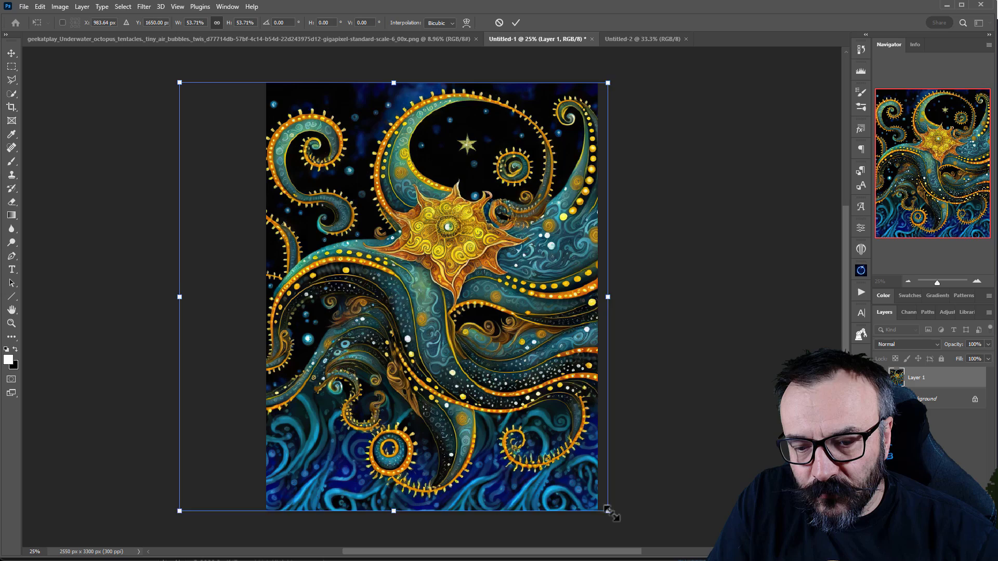
pyautogui.moveTo(611, 513)
pyautogui.mouseDown()
pyautogui.moveTo(623, 520)
pyautogui.moveTo(617, 529)
pyautogui.mouseUp()
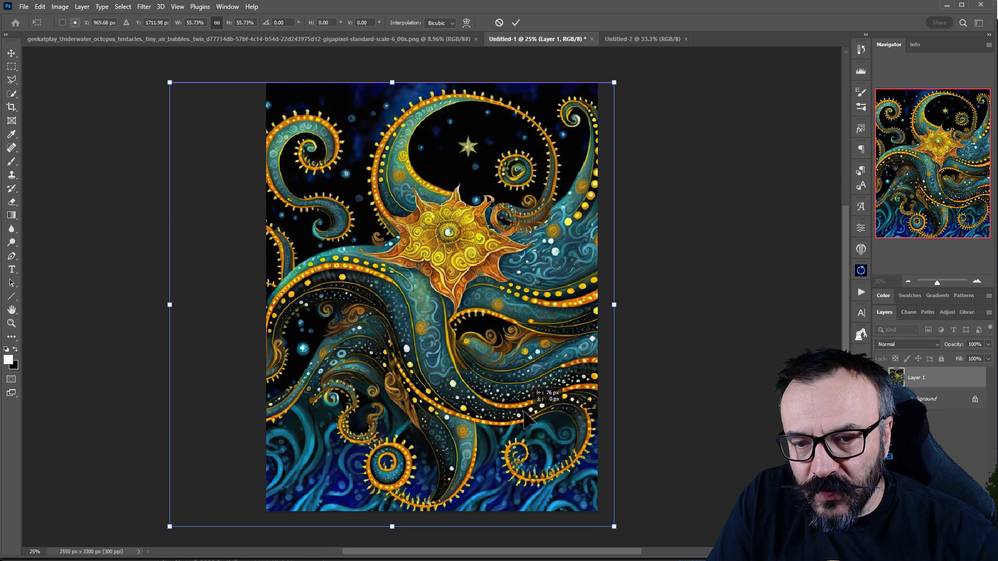
pyautogui.moveTo(526, 418); pyautogui.dragTo(526, 418)
pyautogui.hotkey('ctrl', 'h')
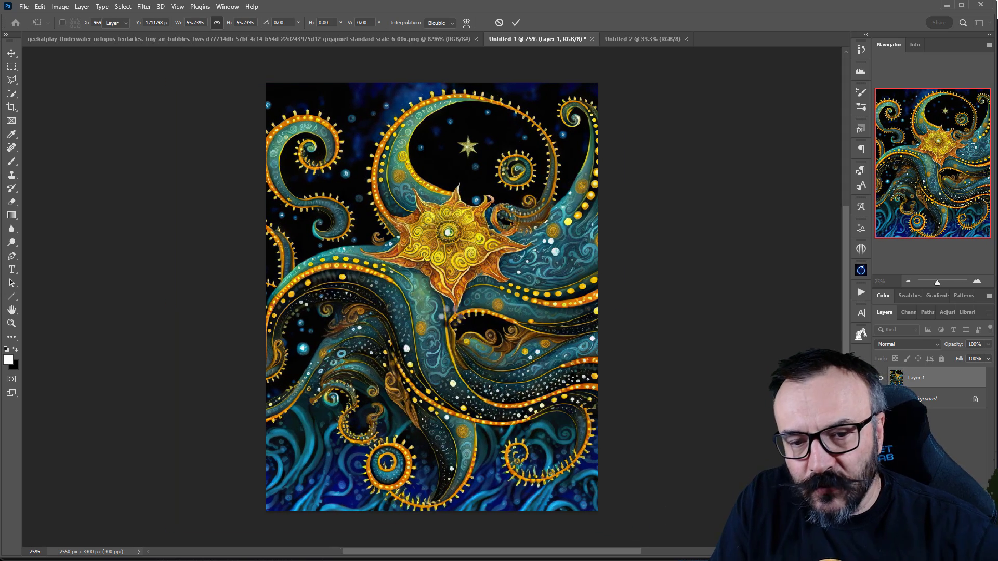
pyautogui.press('Return')
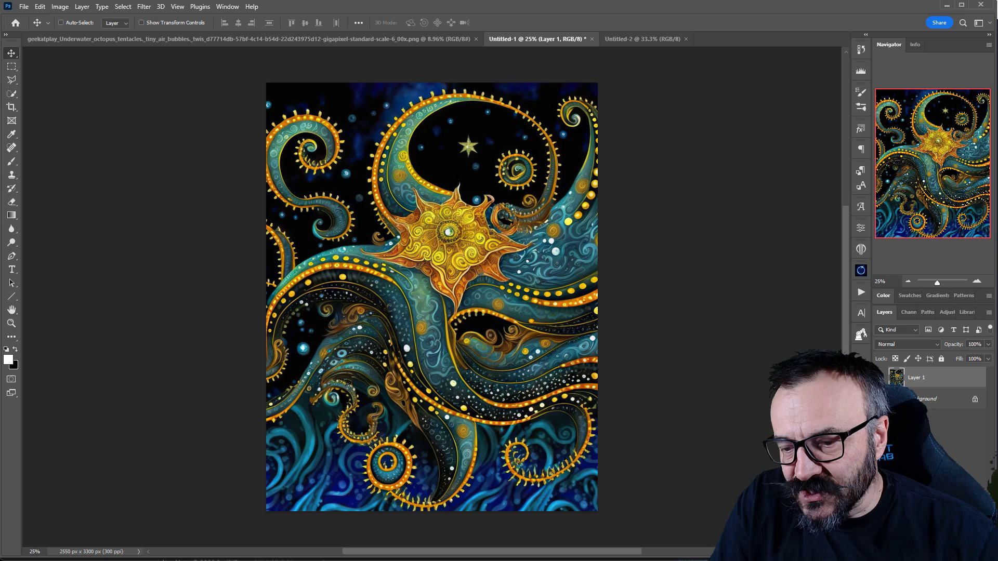
# Select the Spot Healing Brush and zoom in on the spiral and moon-shaped tentacles
pyautogui.click(10, 148)
pyautogui.scroll(5, 391, 173)
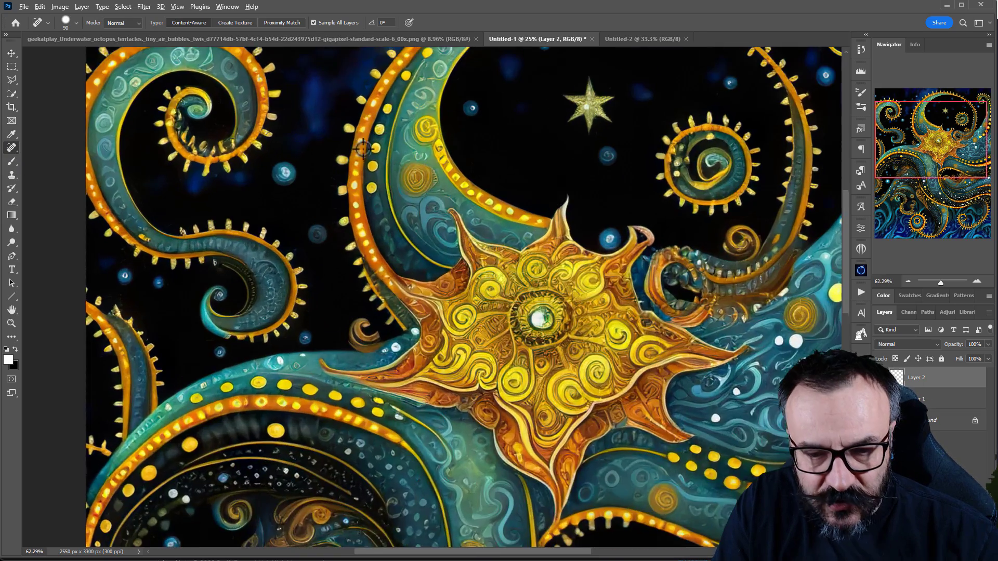
pyautogui.moveTo(250, 227); pyautogui.dragTo(335, 194)
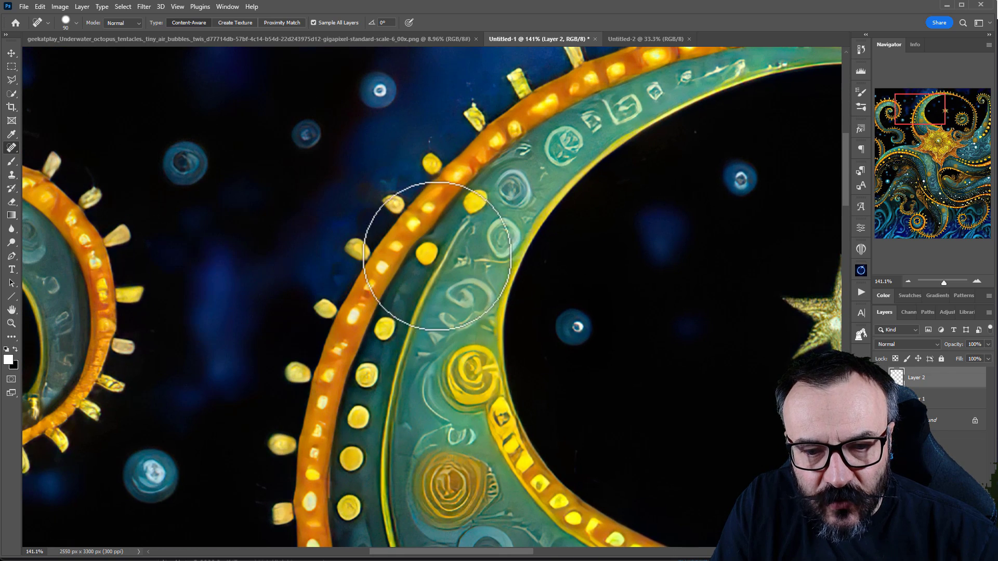
pyautogui.moveTo(592, 332); pyautogui.dragTo(372, 263)
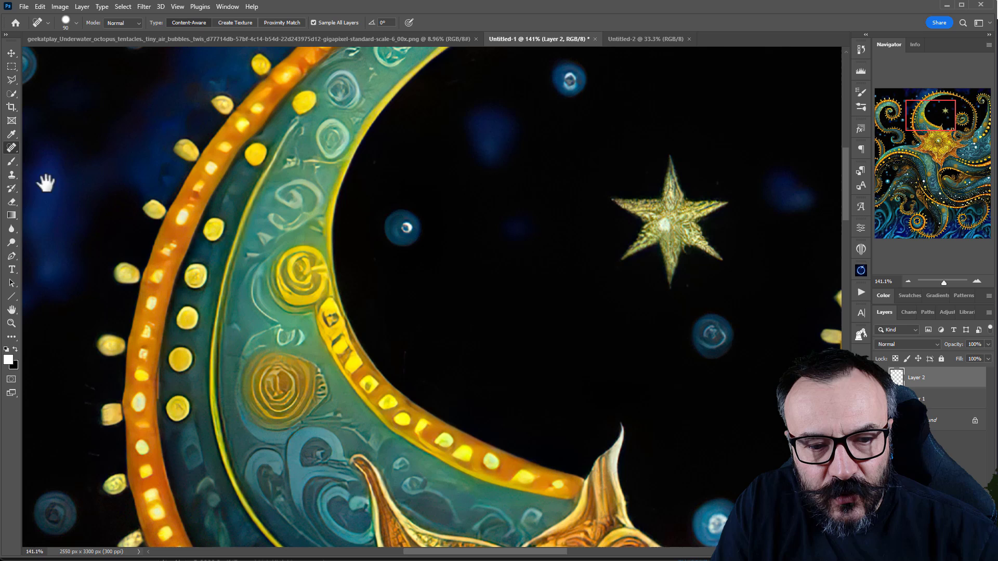
pyautogui.rightClick(12, 146)
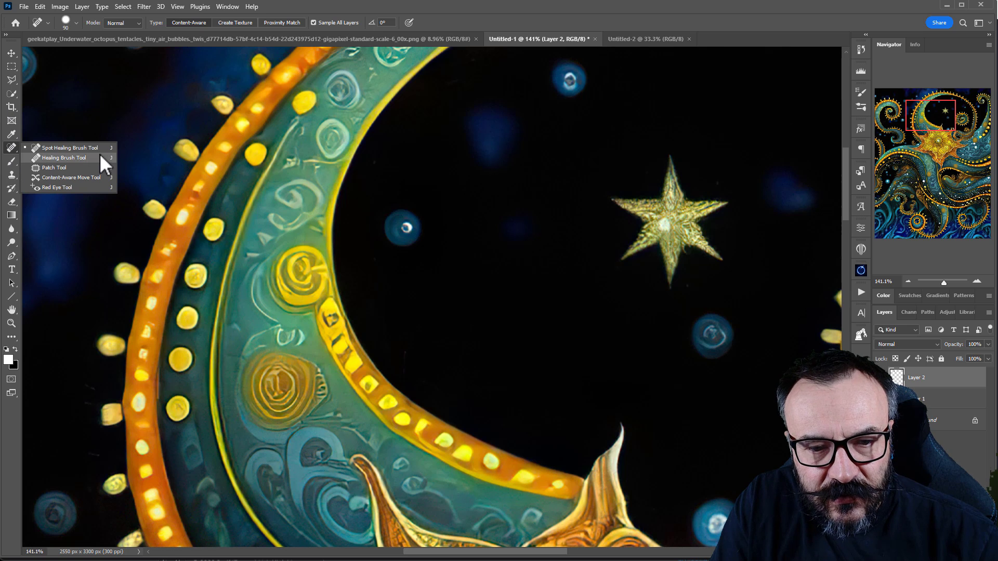
pyautogui.click(54, 147)
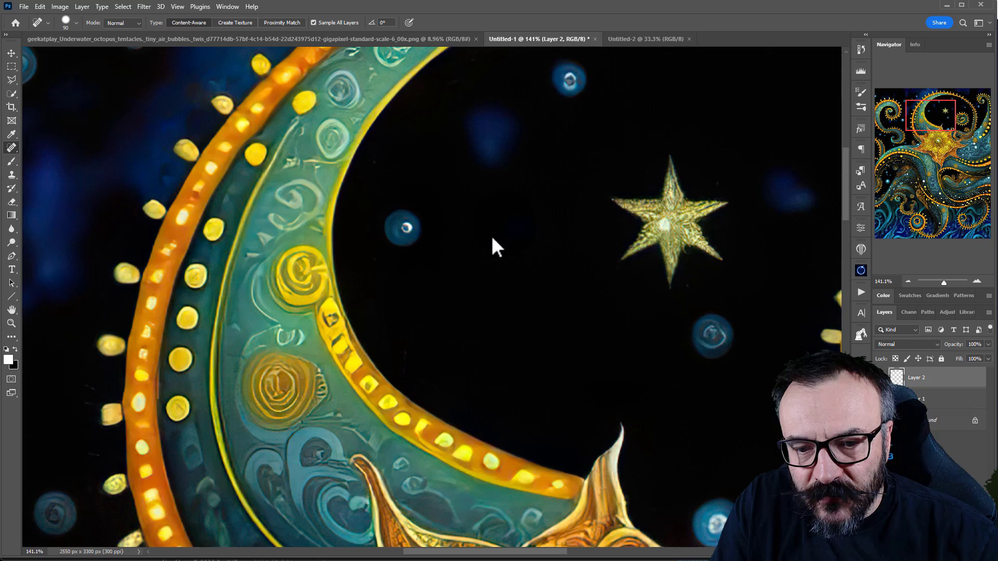
# Inspect the lower-right tentacles and image corner for blemishes
pyautogui.moveTo(769, 413); pyautogui.dragTo(207, 94)
pyautogui.scroll(-10, 423, 107)
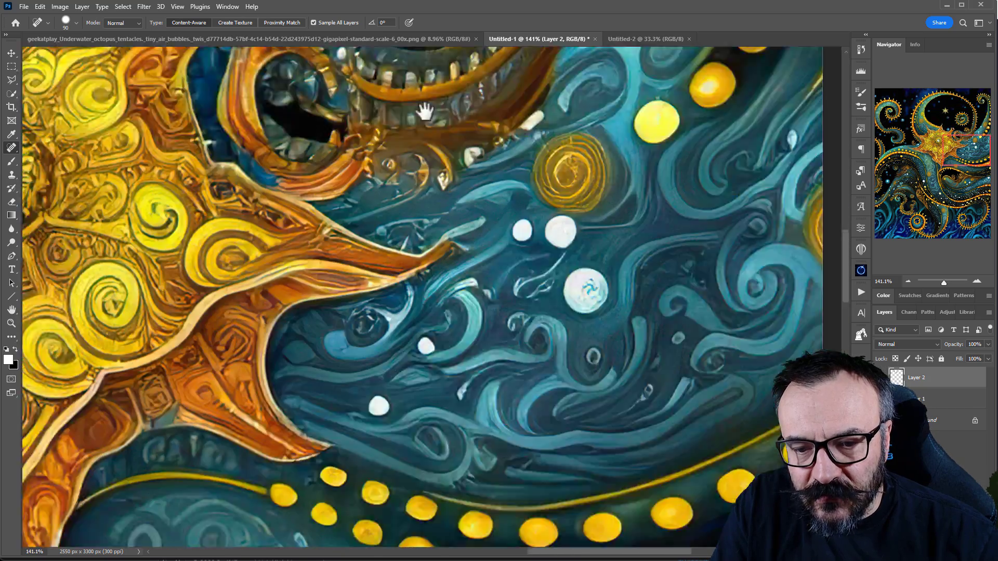
pyautogui.scroll(-10, 565, 287)
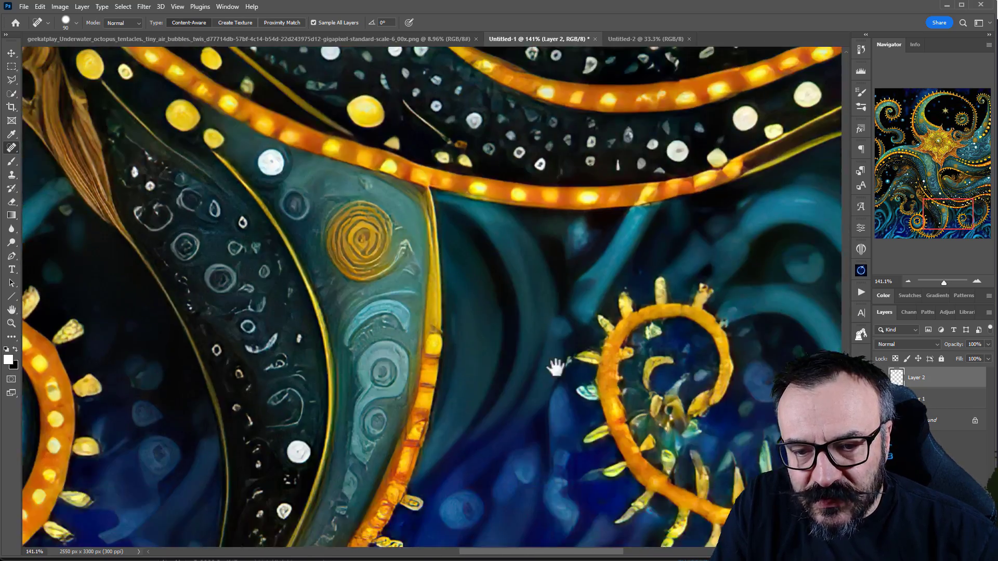
pyautogui.moveTo(556, 363); pyautogui.dragTo(118, 164)
pyautogui.hscroll(-15, 347, 275)
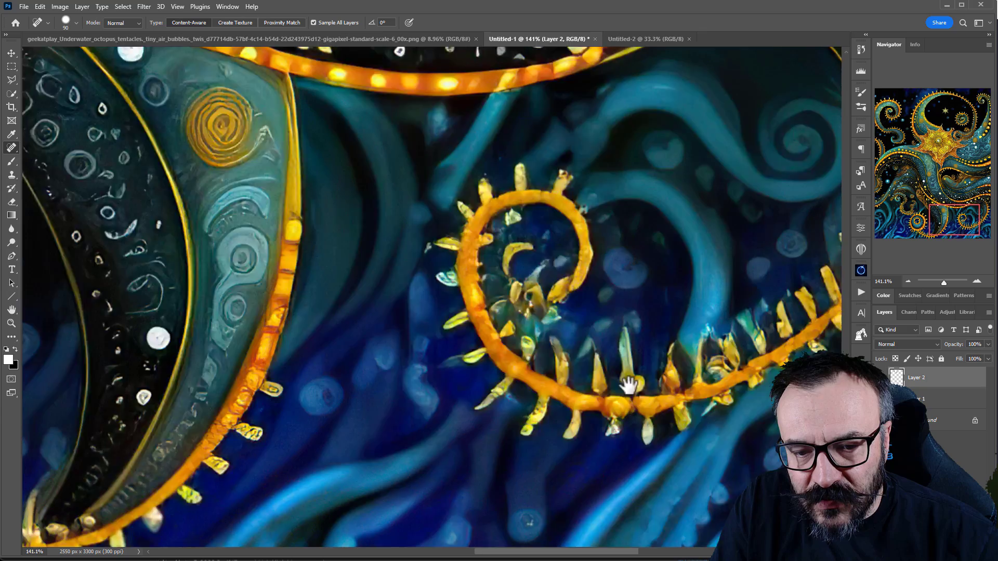
pyautogui.scroll(15, 302, 324)
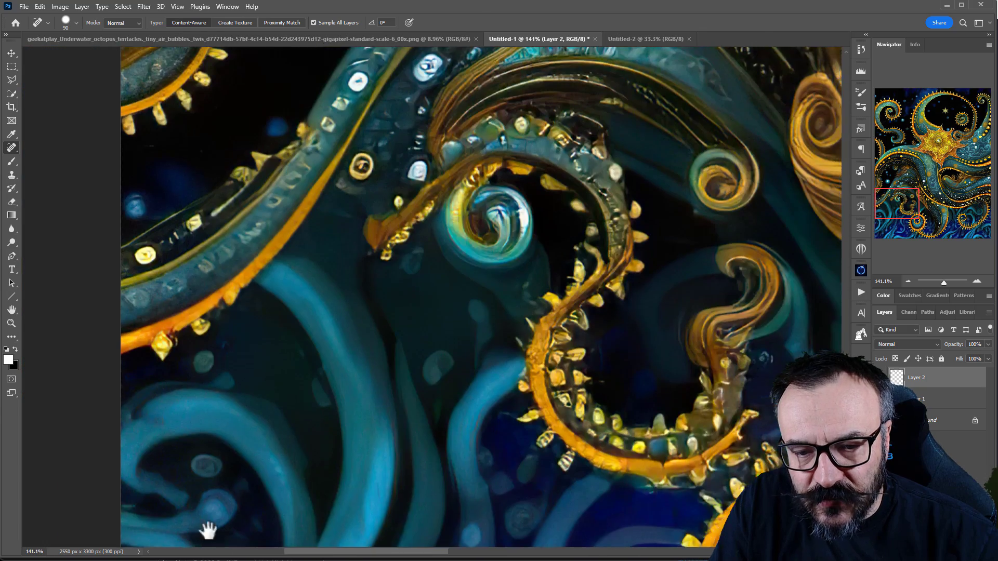
pyautogui.scroll(5, 459, 365)
pyautogui.hscroll(-8, 452, 282)
pyautogui.scroll(-5, 452, 283)
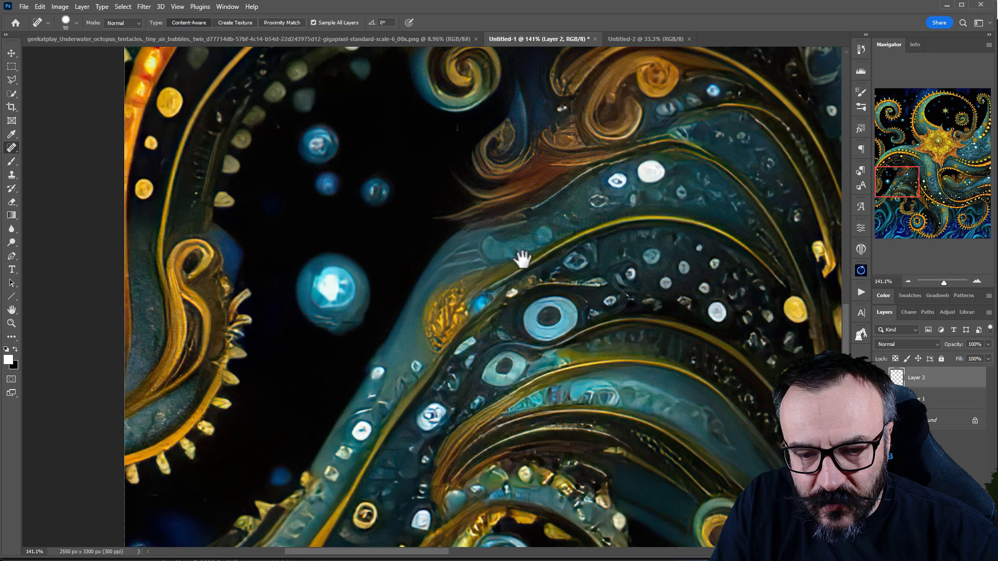
pyautogui.scroll(10, 457, 330)
pyautogui.scroll(5, 379, 363)
pyautogui.hscroll(-5, 574, 340)
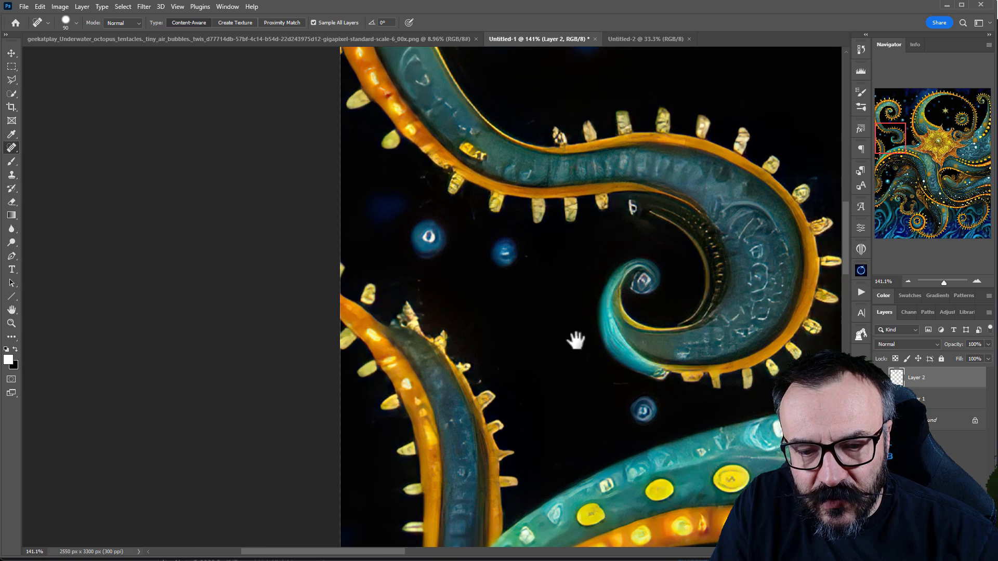
# Reduce the healing brush to size 40 and check the top star and gold body
pyautogui.press('[')
pyautogui.press('[')
pyautogui.press('[')
pyautogui.press('[')
pyautogui.press('[')
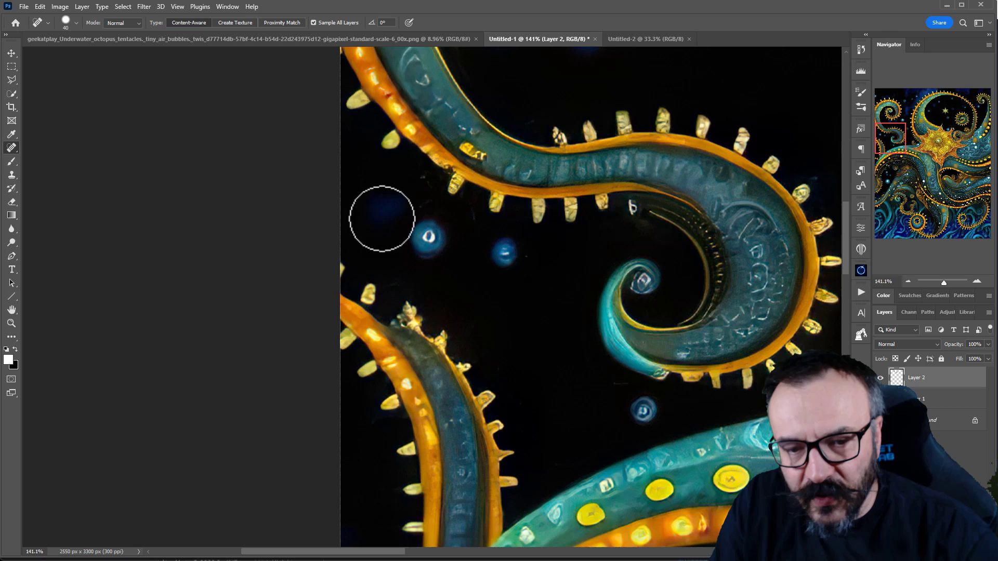
pyautogui.moveTo(434, 380); pyautogui.dragTo(416, 408)
pyautogui.scroll(10, 416, 407)
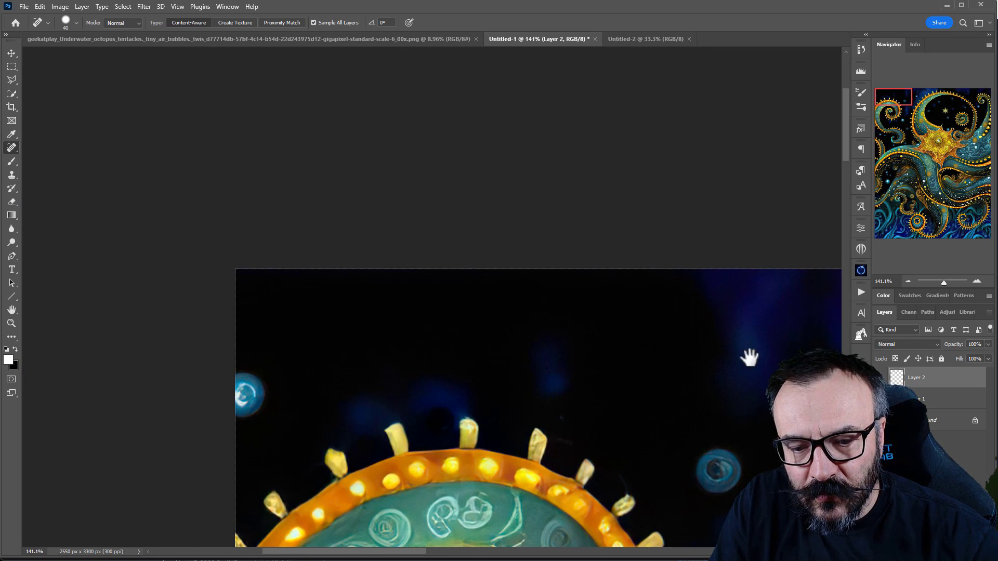
pyautogui.moveTo(749, 358); pyautogui.dragTo(557, 378)
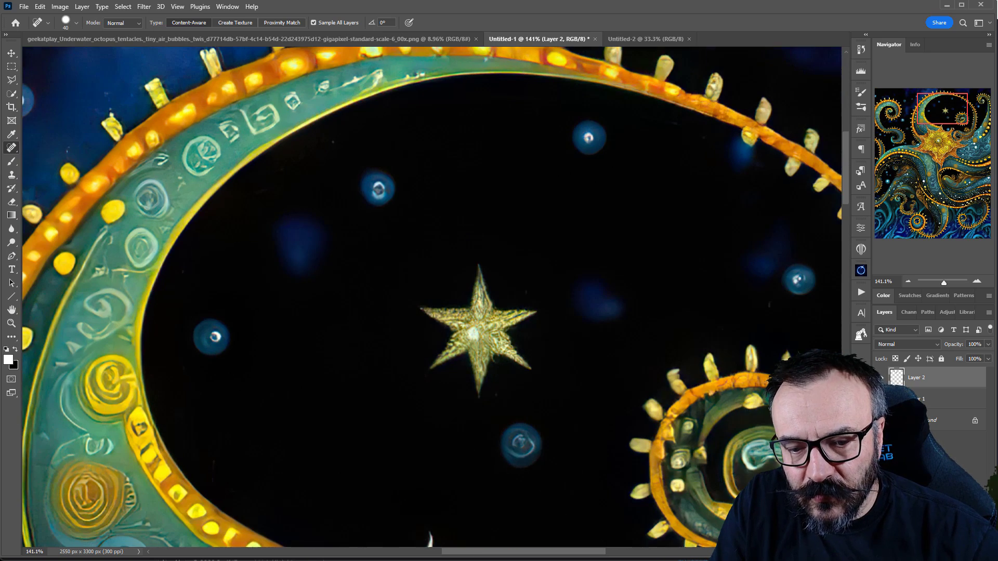
pyautogui.moveTo(437, 508); pyautogui.dragTo(427, 158)
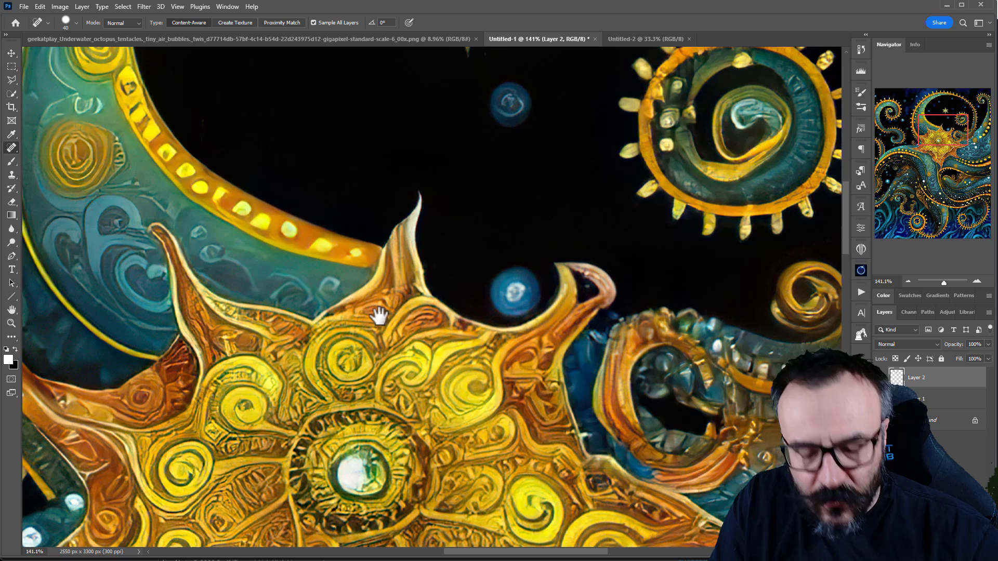
pyautogui.scroll(-5, 396, 308)
pyautogui.scroll(-8, 396, 308)
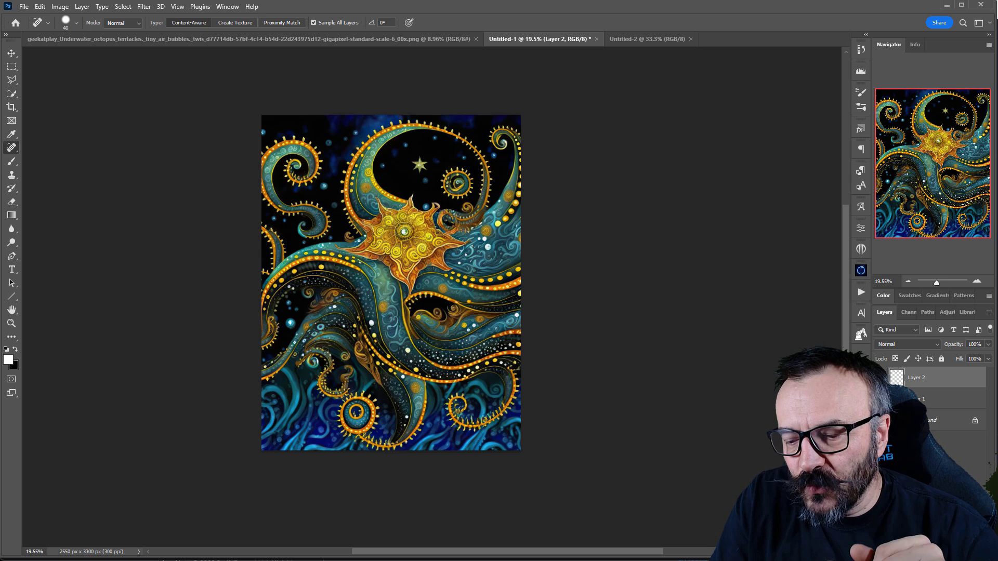
# Add a Selective Color layer and nudge Cyan, Magenta and Black in the Blacks range
pyautogui.click(861, 228)
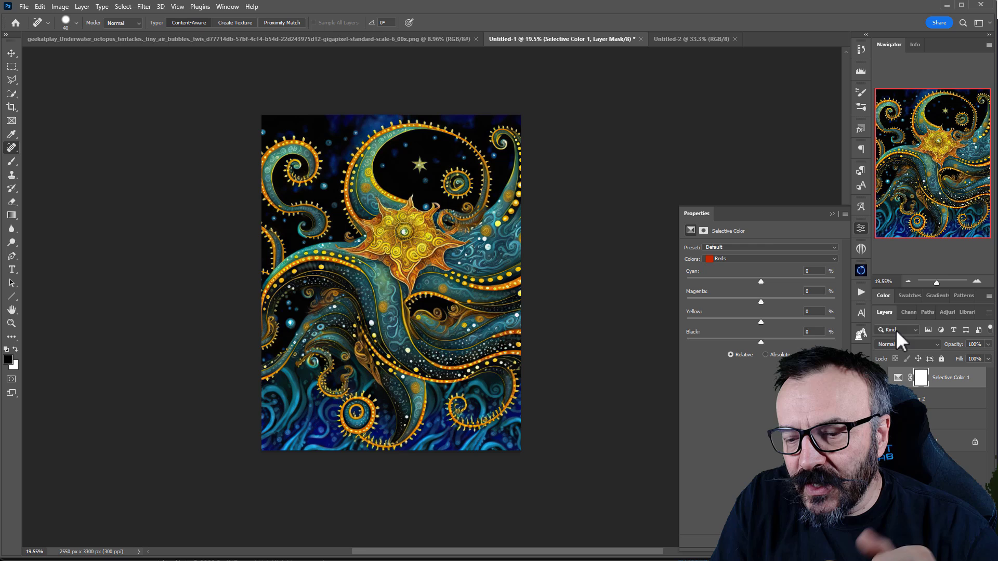
pyautogui.click(739, 259)
pyautogui.click(724, 334)
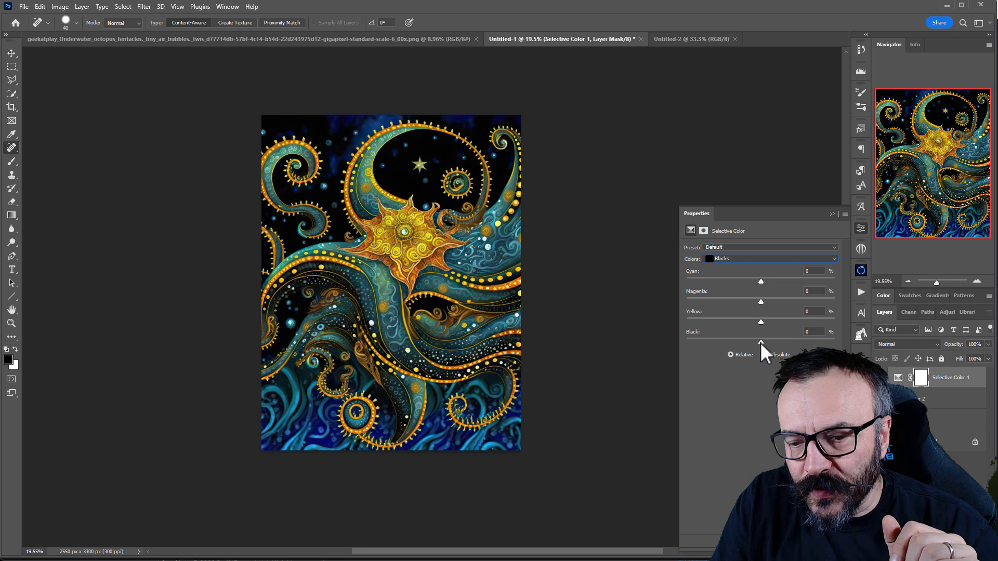
pyautogui.moveTo(761, 343); pyautogui.dragTo(760, 343)
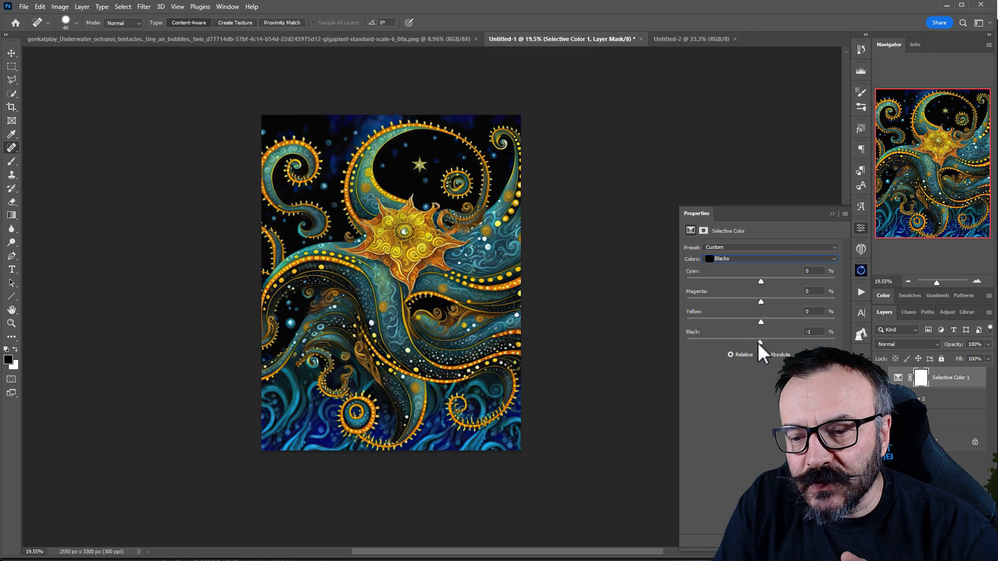
pyautogui.moveTo(762, 353)
pyautogui.mouseDown()
pyautogui.moveTo(732, 356)
pyautogui.moveTo(774, 356)
pyautogui.mouseUp()
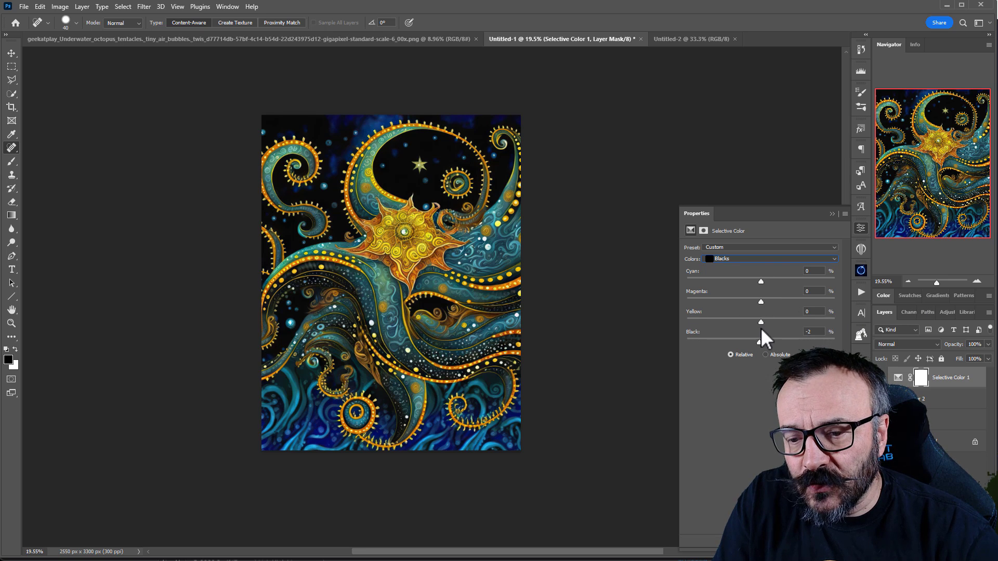
pyautogui.moveTo(761, 322); pyautogui.dragTo(770, 282)
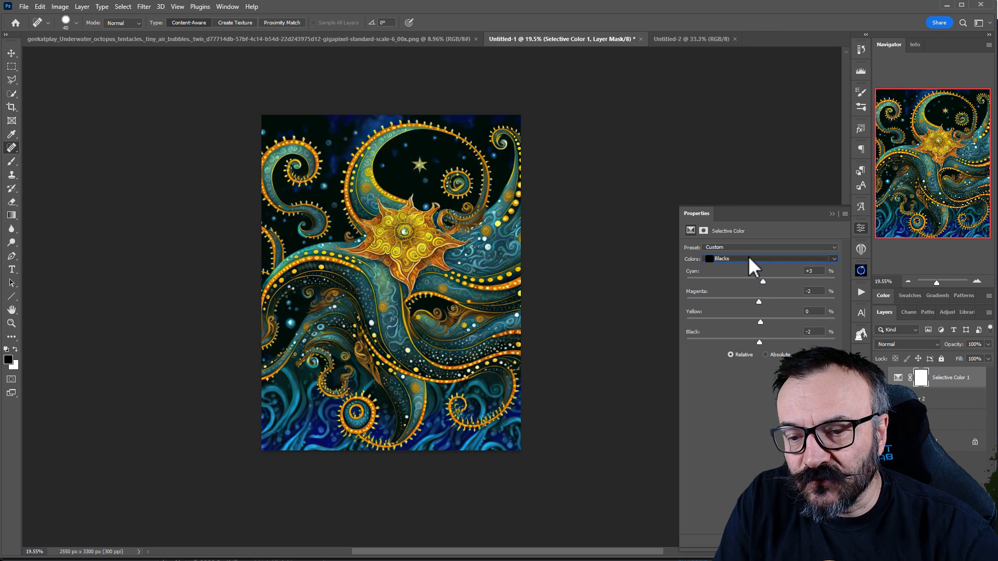
# Set the Whites range's Black value to +1 in the Selective Color properties
pyautogui.click(749, 258)
pyautogui.click(762, 316)
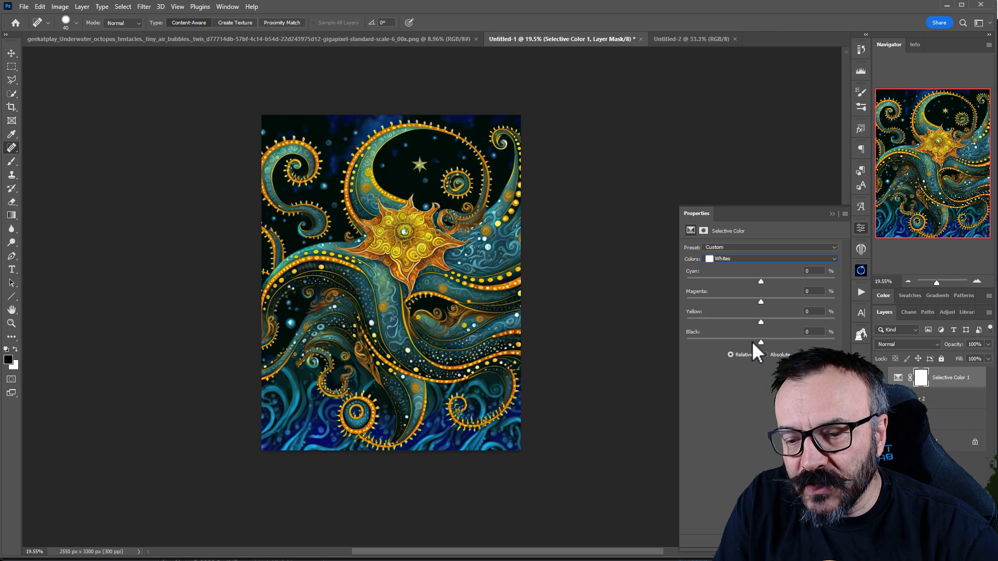
pyautogui.moveTo(761, 342); pyautogui.dragTo(688, 353)
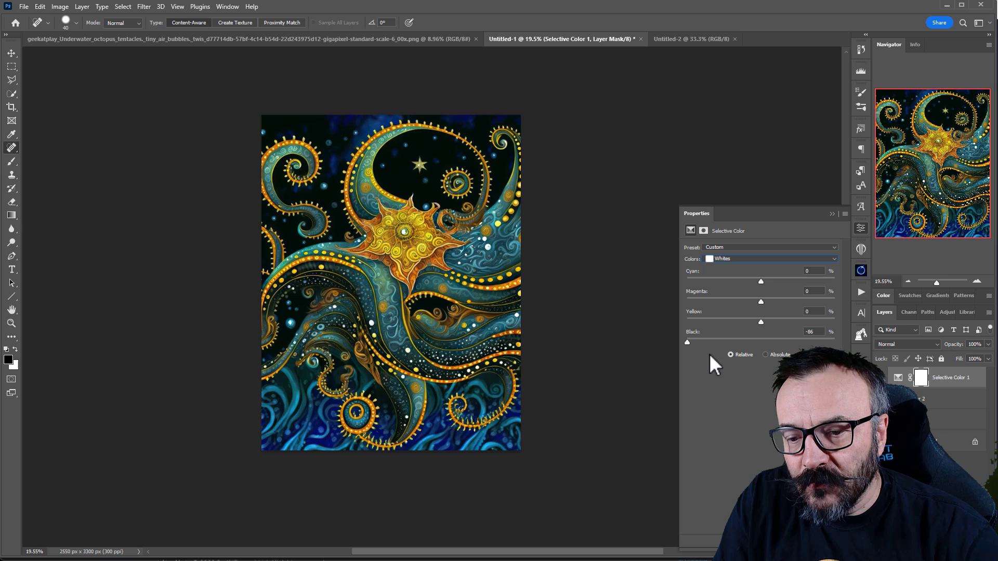
pyautogui.moveTo(779, 343); pyautogui.dragTo(761, 338)
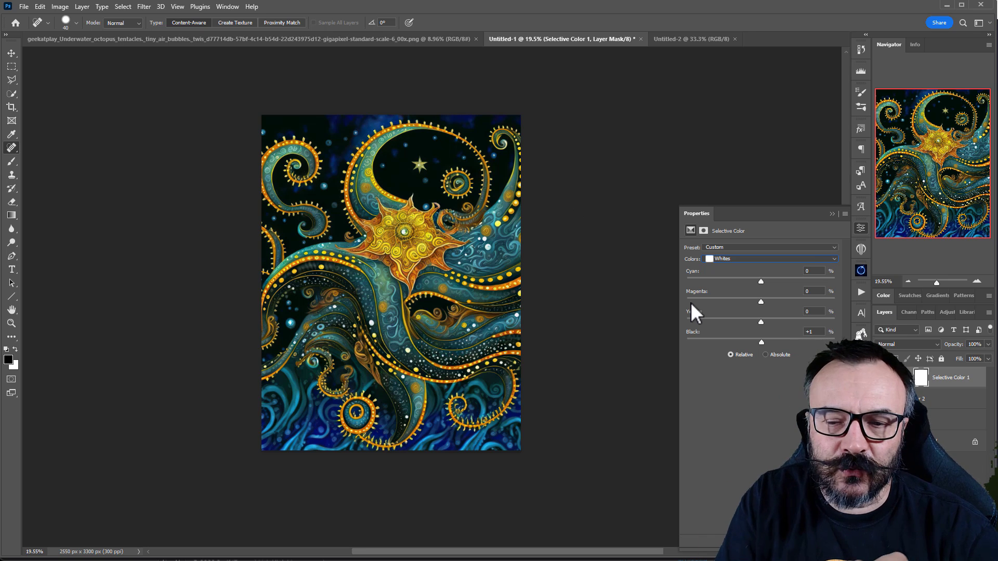
pyautogui.click(12, 55)
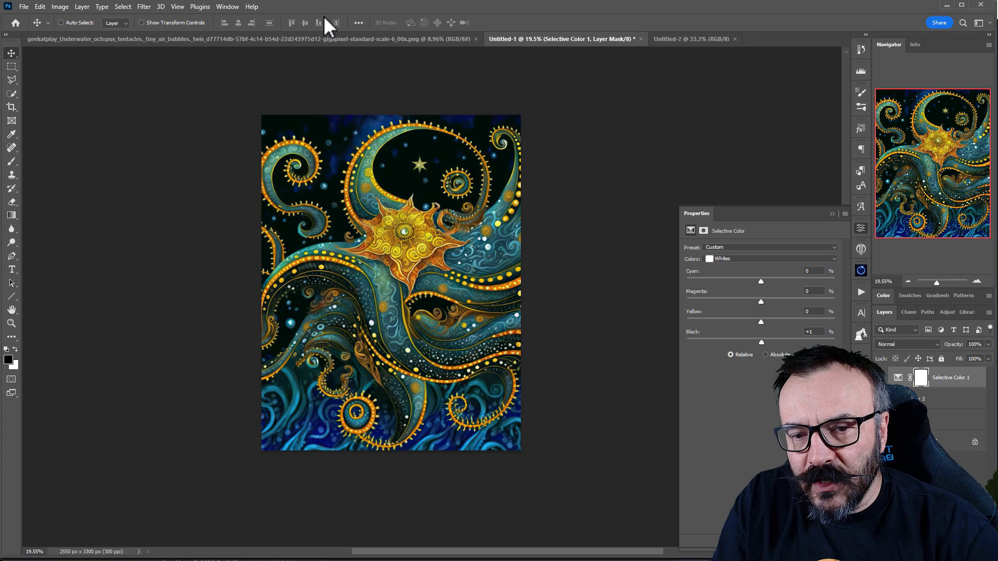
pyautogui.click(303, 38)
# Drag the octopus artwork from its source tab into the landscape Untitled-2 document
pyautogui.moveTo(383, 261); pyautogui.dragTo(491, 251)
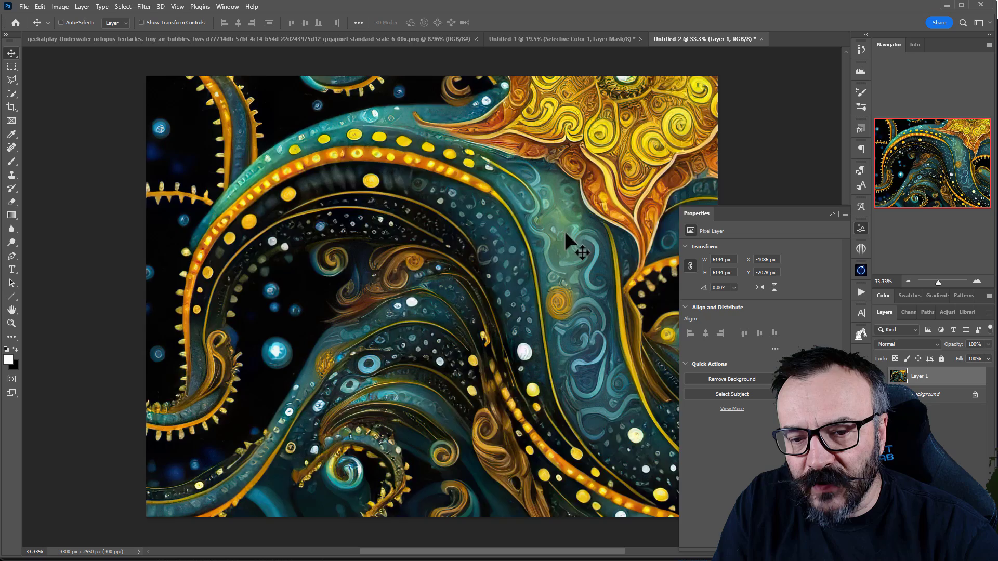
pyautogui.moveTo(565, 231); pyautogui.dragTo(382, 409)
pyautogui.scroll(-3, 383, 408)
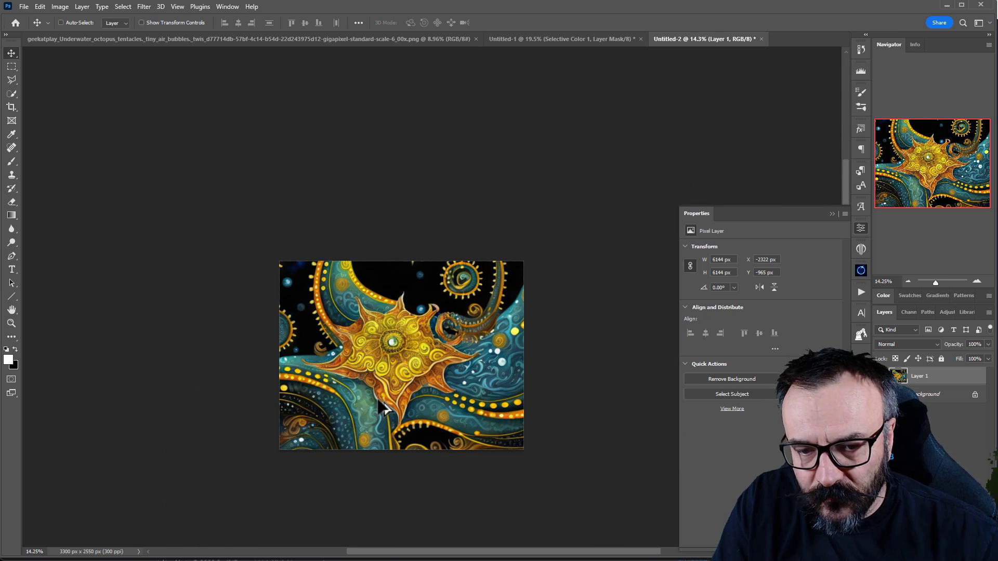
# Scale the placed octopus layer to about 56% and position it to fill the canvas
pyautogui.hotkey('ctrl', 't')
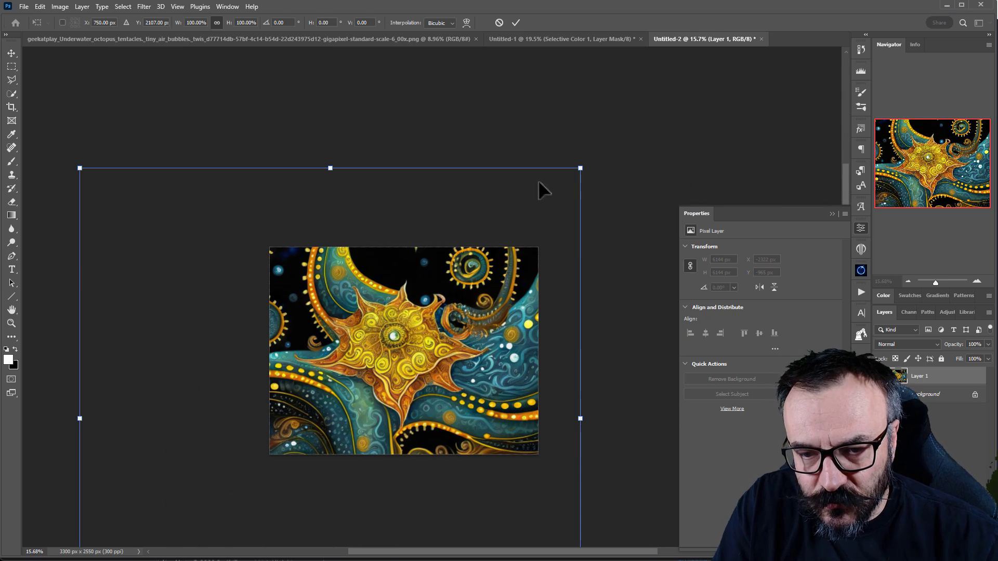
pyautogui.moveTo(580, 168); pyautogui.dragTo(369, 379)
pyautogui.moveTo(186, 495); pyautogui.dragTo(375, 343)
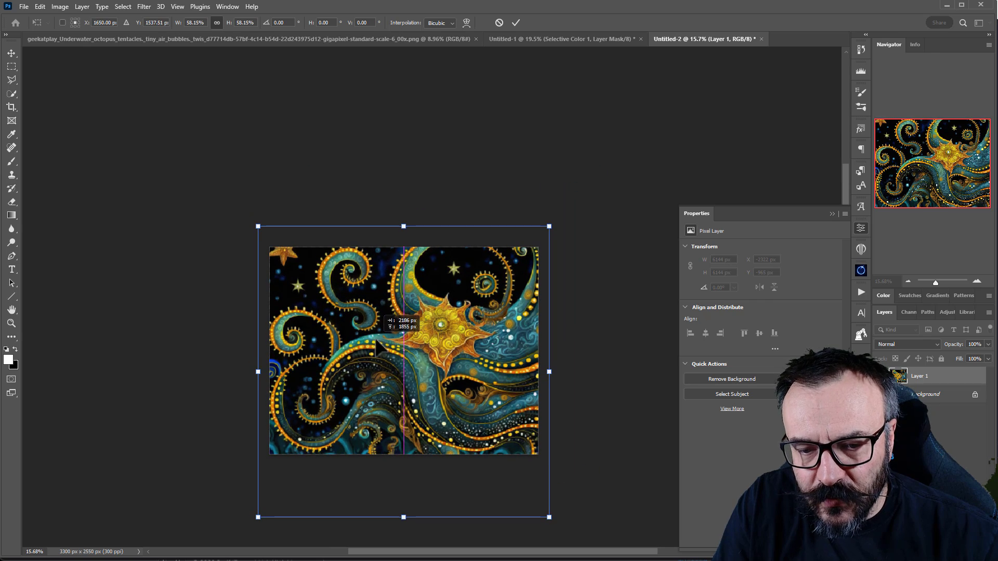
pyautogui.moveTo(404, 517)
pyautogui.mouseDown()
pyautogui.moveTo(401, 479)
pyautogui.moveTo(403, 505)
pyautogui.mouseUp()
pyautogui.press('Return')
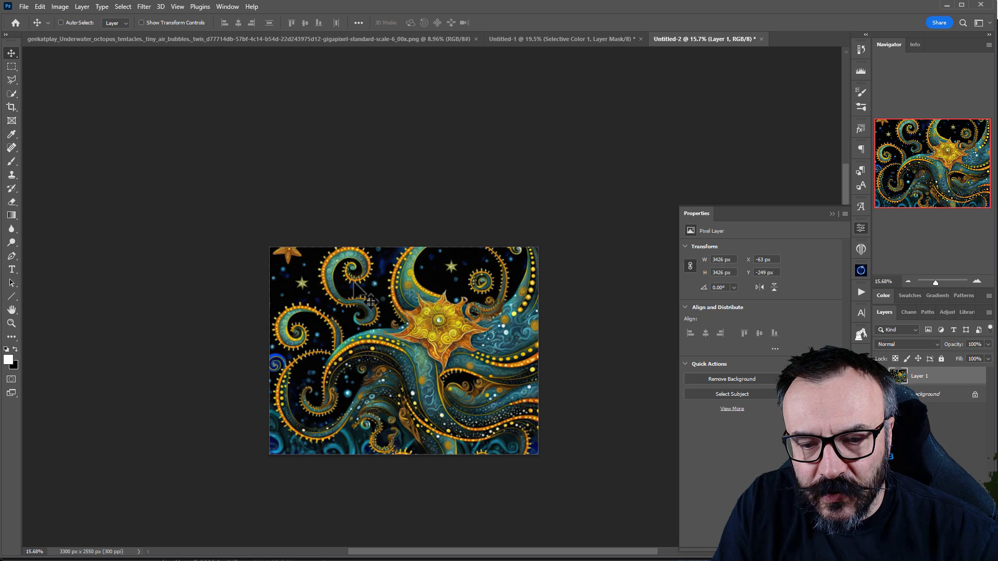
pyautogui.moveTo(355, 284); pyautogui.dragTo(385, 321)
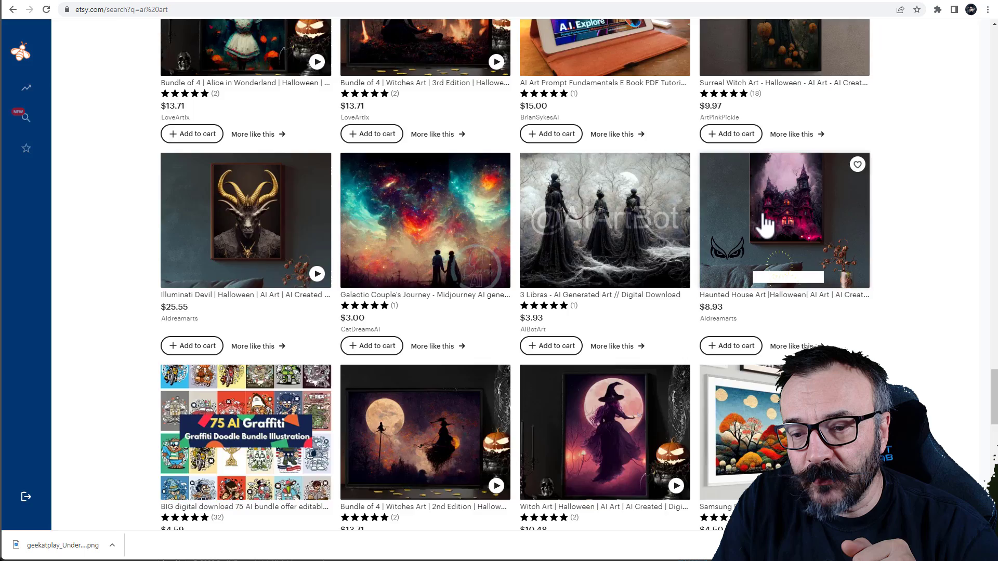
# Open the Haunted House art listing, then return to the AI art search results
pyautogui.click(857, 252)
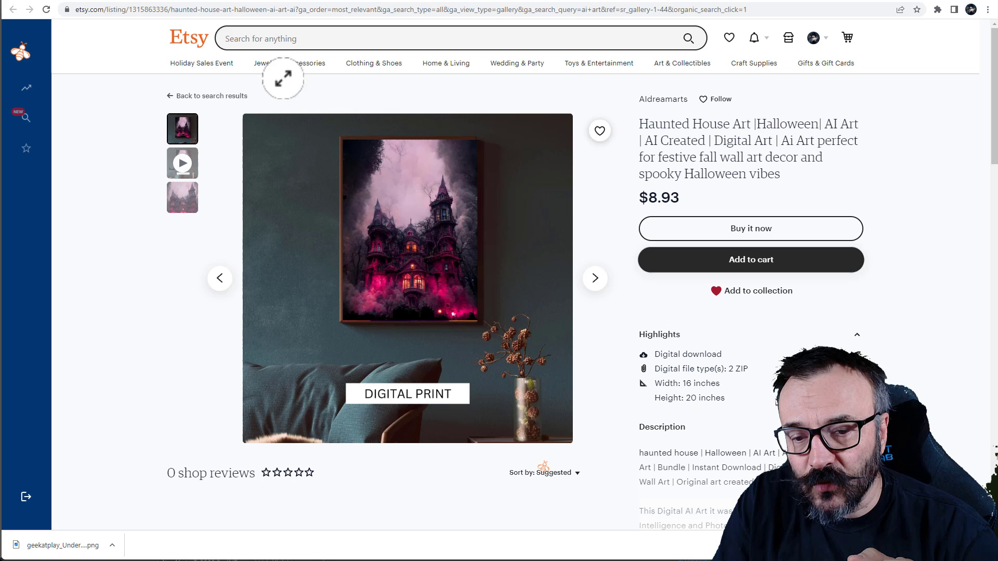
pyautogui.hotkey('alt', 'Left')
pyautogui.scroll(10, 478, 318)
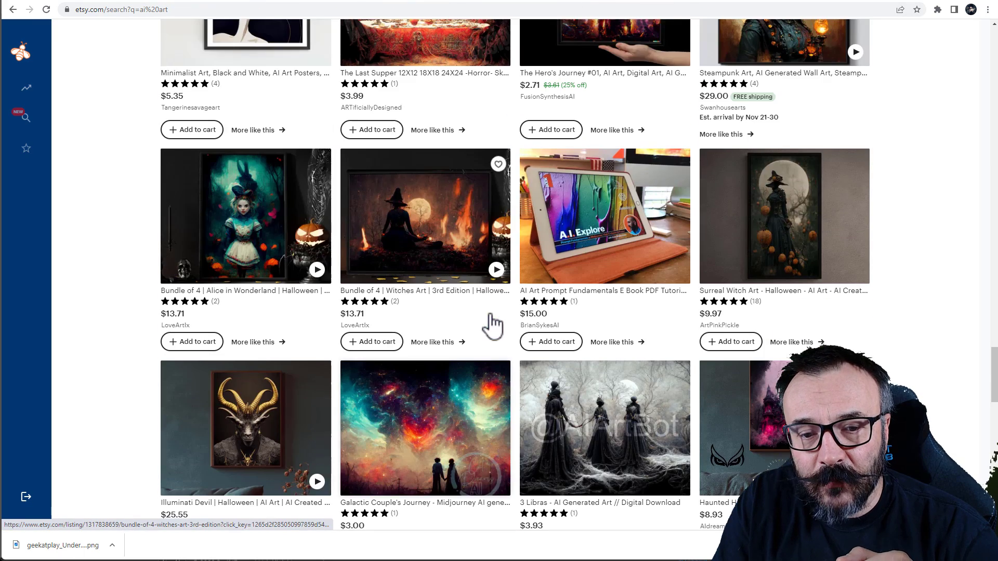
# Open the Minimalist Art, Black and White listing and browse its mockup photos
pyautogui.click(280, 318)
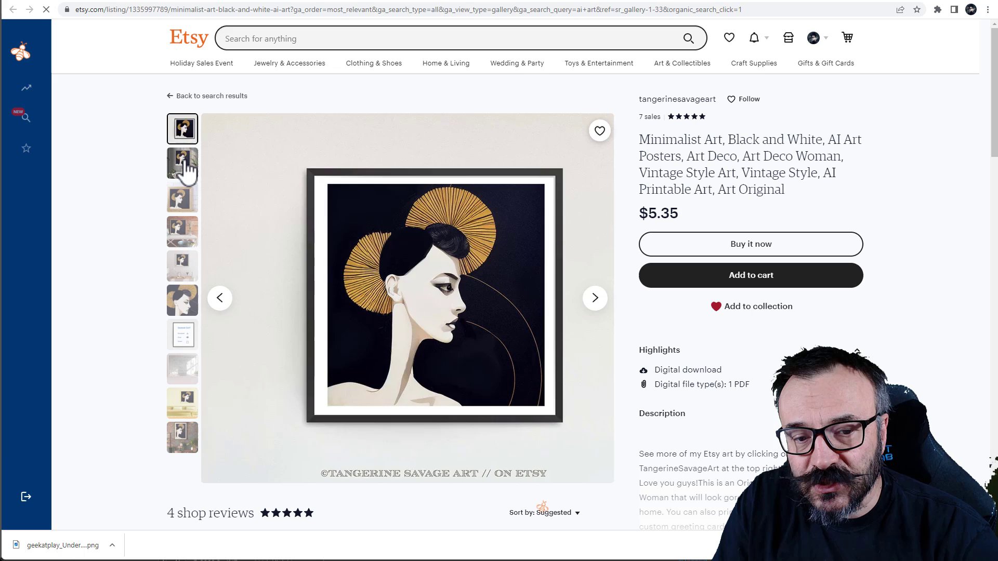
pyautogui.click(183, 163)
pyautogui.click(183, 198)
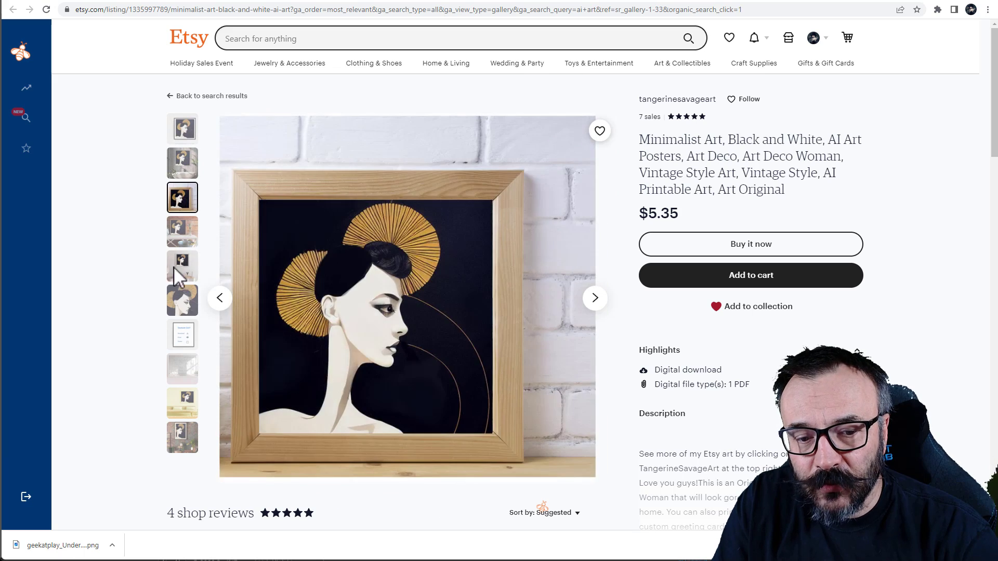
pyautogui.click(175, 266)
pyautogui.click(186, 304)
pyautogui.hotkey('alt', 'Tab')
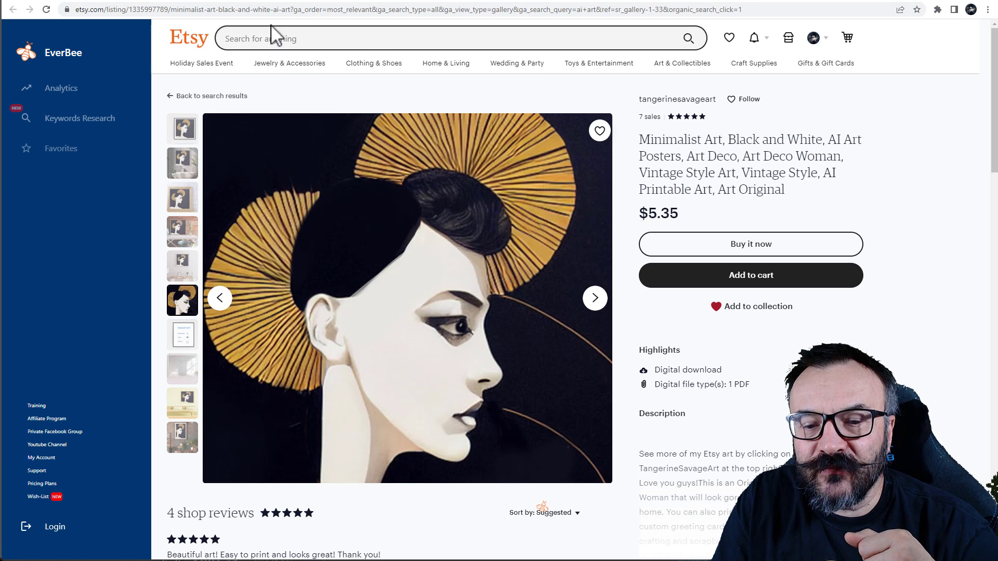
# Compare framed-print photos, ending on the Haunted House listing's framed DIGITAL PRINT mockup
pyautogui.click(182, 197)
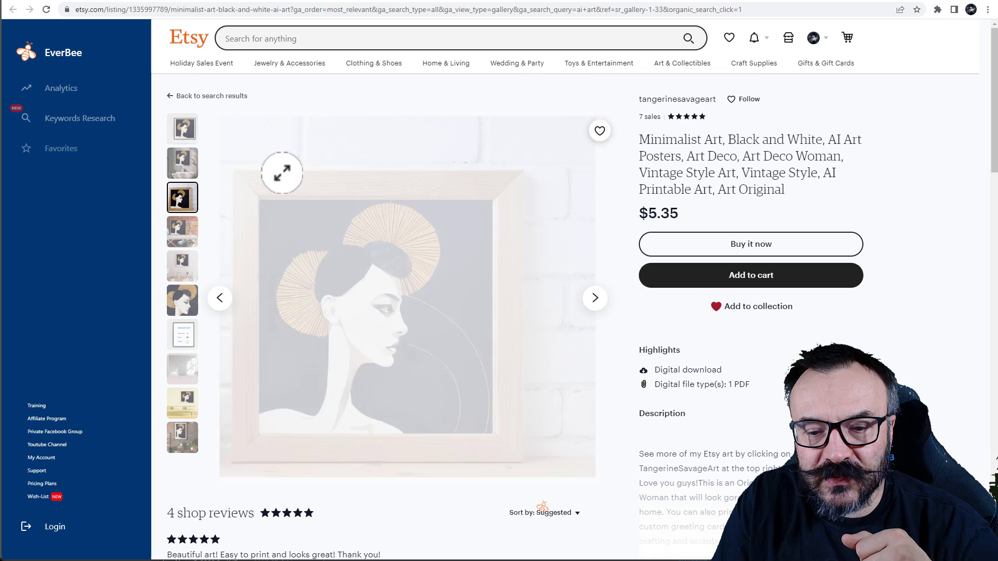
pyautogui.click(183, 136)
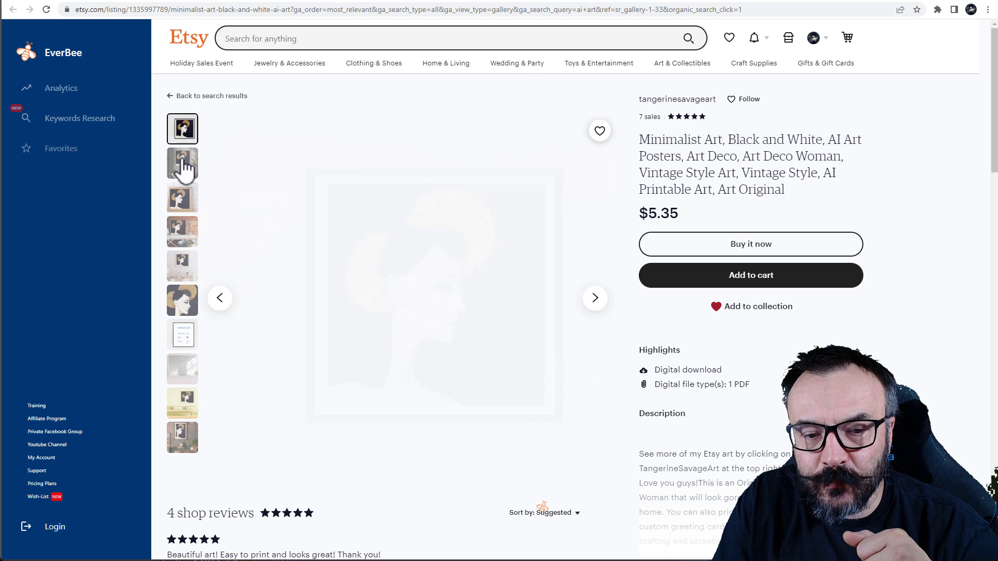
pyautogui.click(181, 168)
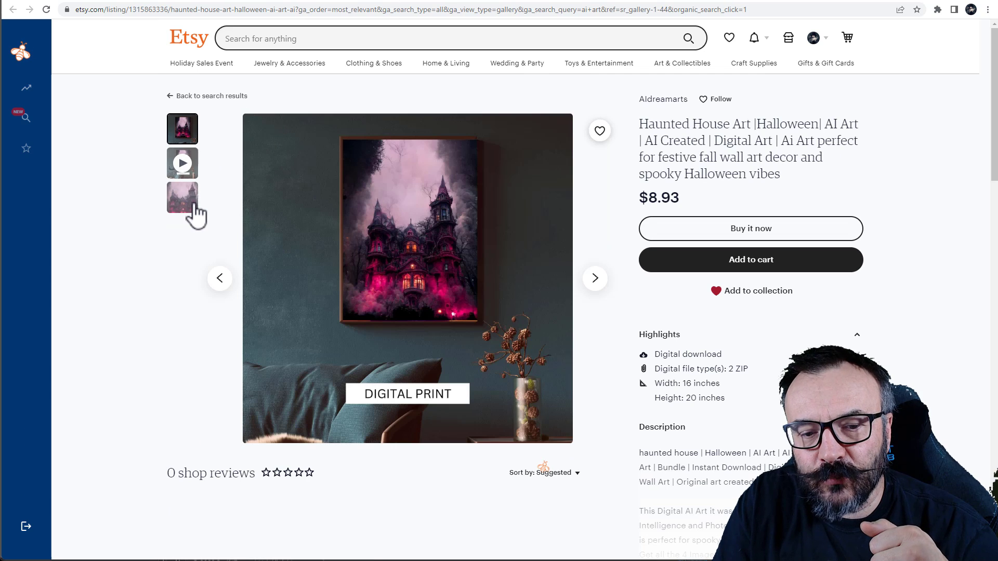
pyautogui.click(188, 201)
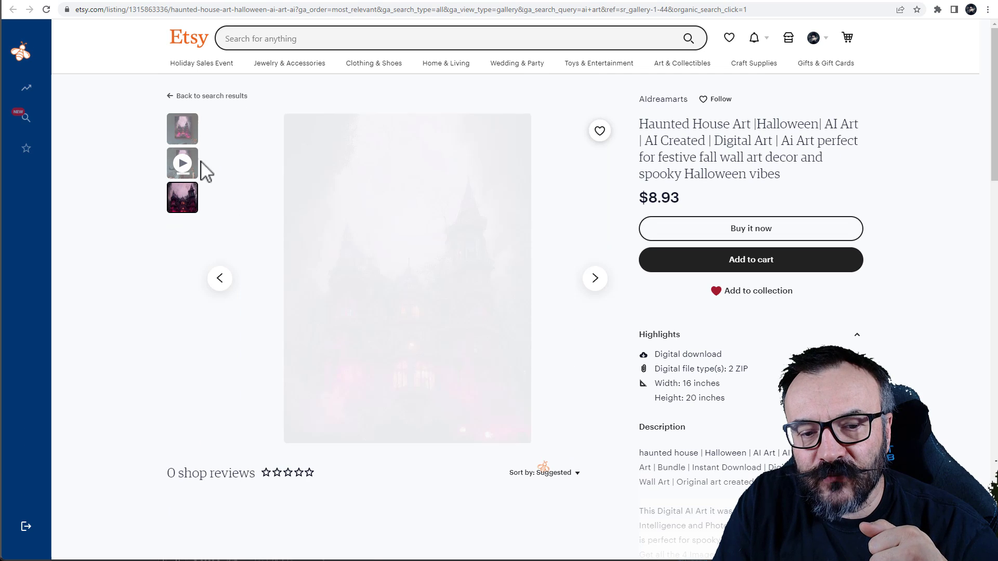
pyautogui.click(188, 136)
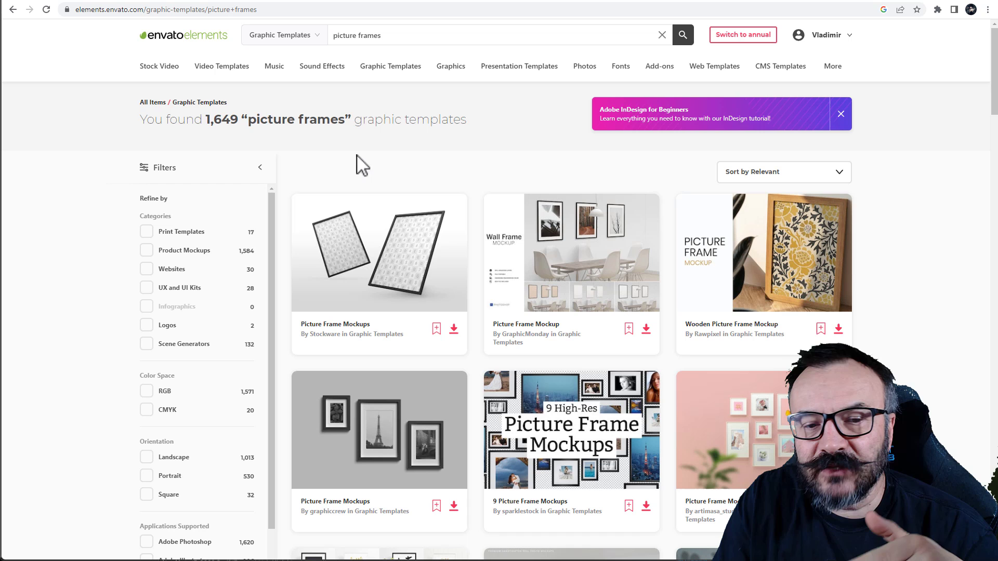
# Scroll through more Envato picture-frame mockups, then return to Photoshop's Untitled-2 print
pyautogui.scroll(-1, 657, 326)
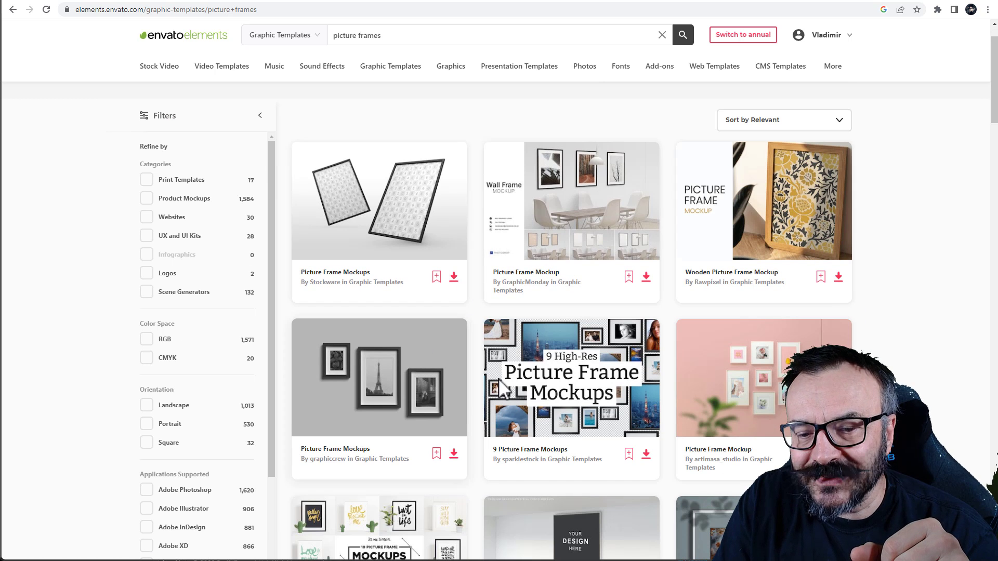
pyautogui.scroll(-2, 500, 385)
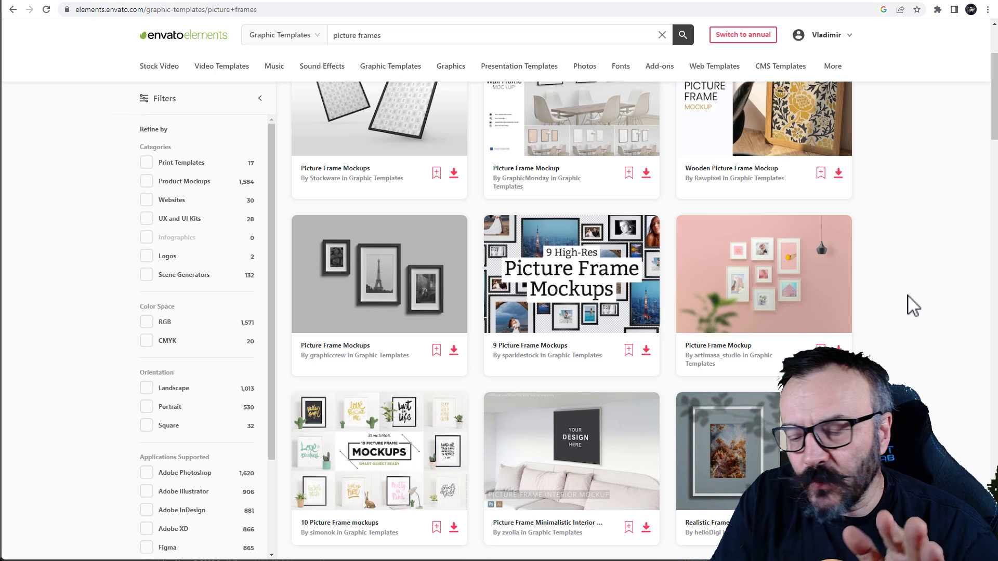
pyautogui.hotkey('alt', 'Tab')
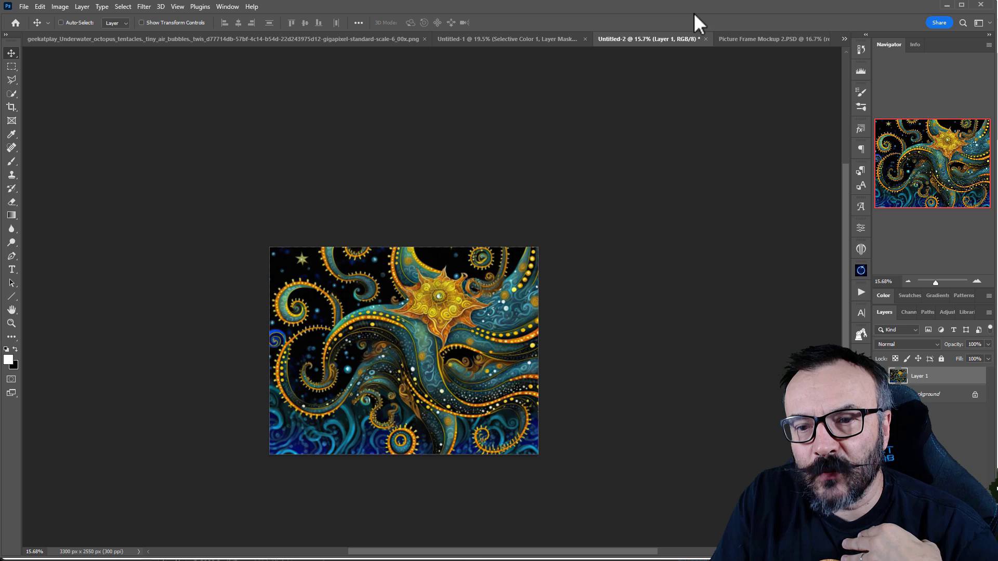
# Open the mockup's 'replace me' smart object and drag the octopus artwork into it
pyautogui.click(760, 39)
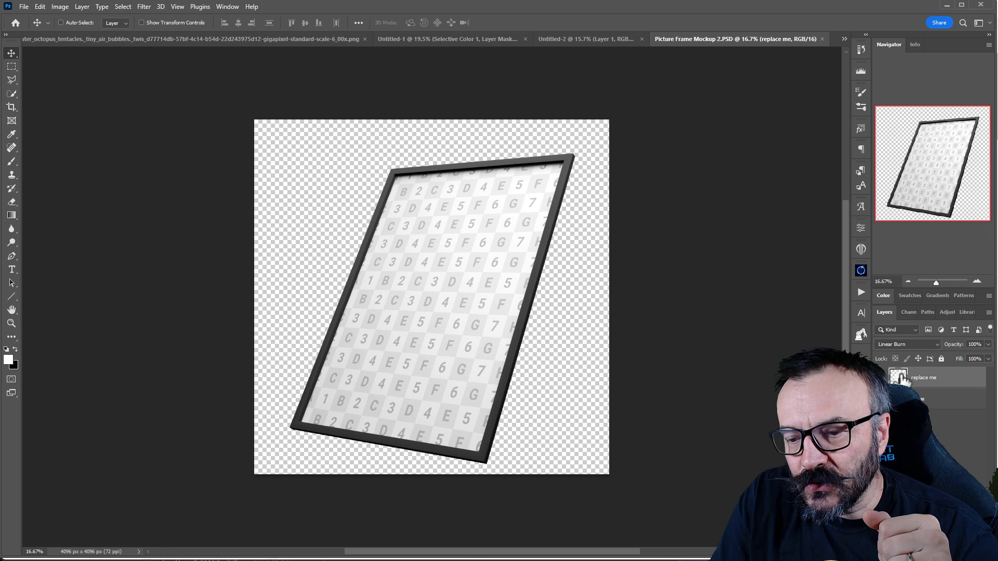
pyautogui.doubleClick(898, 376)
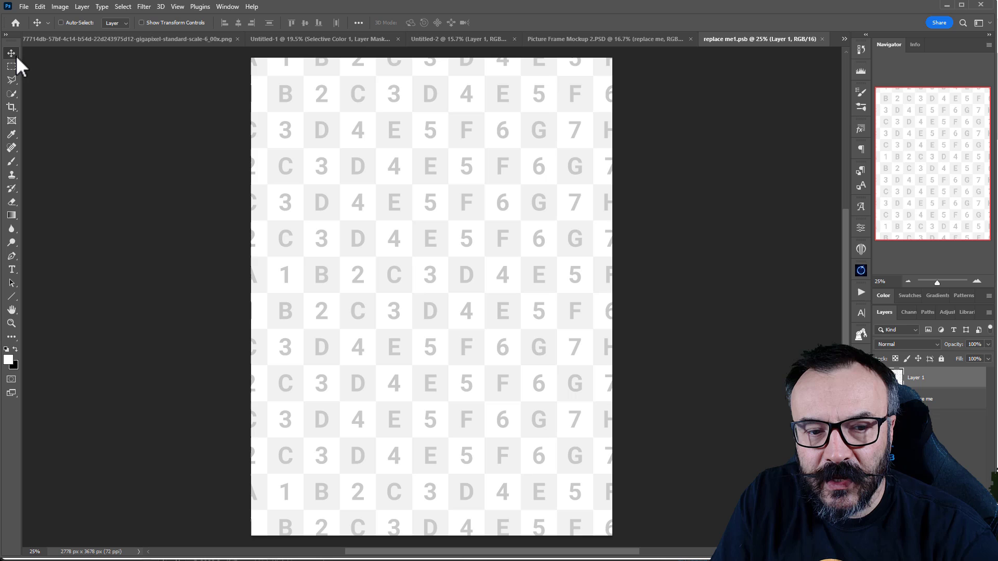
pyautogui.click(205, 44)
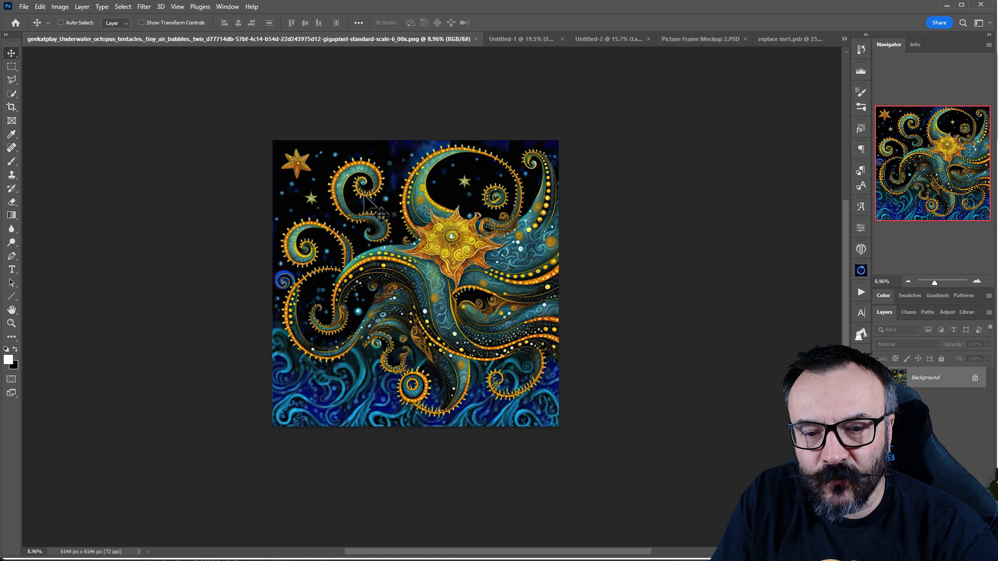
pyautogui.moveTo(876, 43); pyautogui.dragTo(504, 179)
pyautogui.click(463, 112)
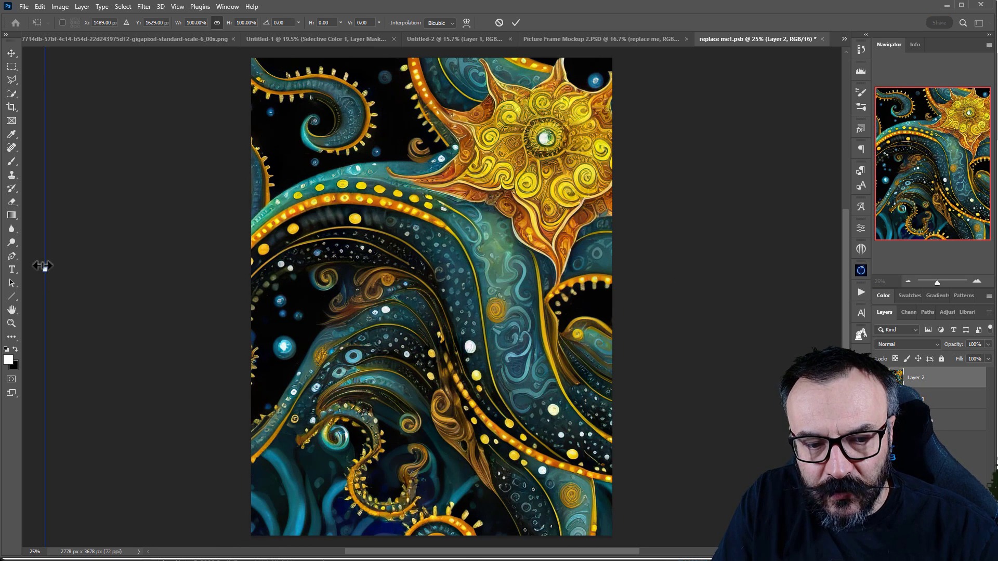
# Resize the artwork to cover the 2778 x 3678 px canvas and save the placeholder
pyautogui.moveTo(45, 266); pyautogui.dragTo(485, 266)
pyautogui.moveTo(658, 230); pyautogui.dragTo(424, 183)
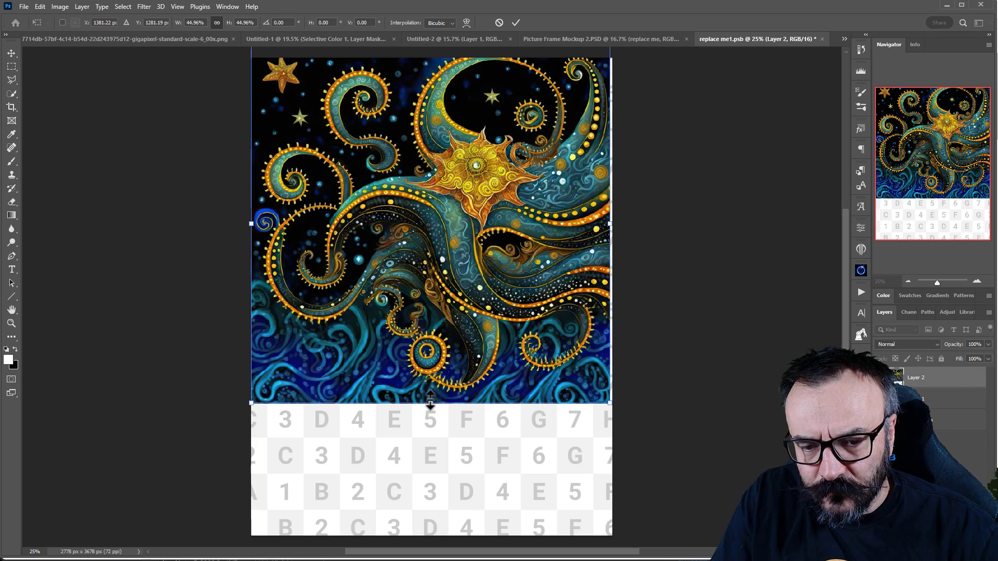
pyautogui.moveTo(430, 402); pyautogui.dragTo(434, 536)
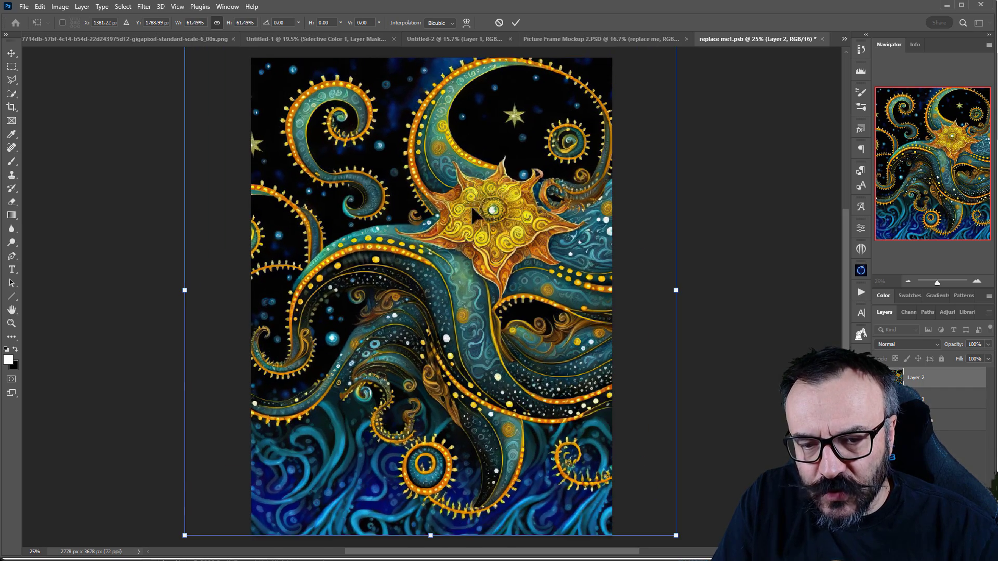
pyautogui.moveTo(472, 210); pyautogui.dragTo(416, 218)
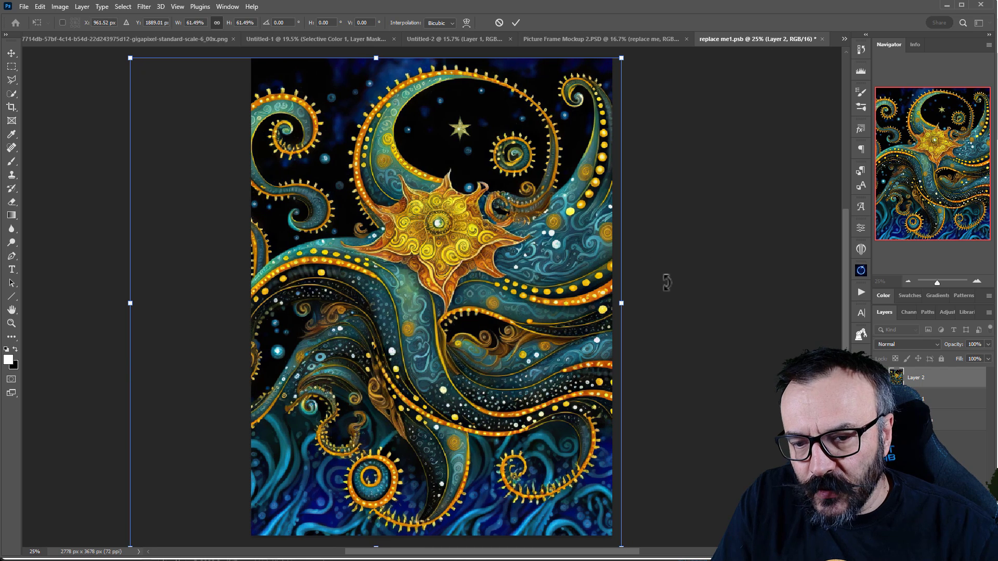
pyautogui.press('Return')
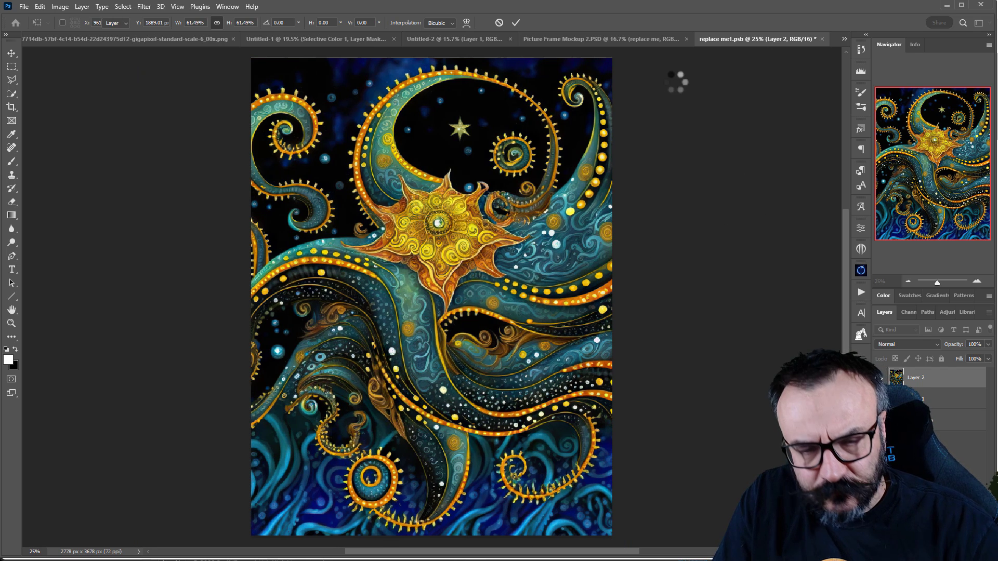
pyautogui.hotkey('ctrl', 's')
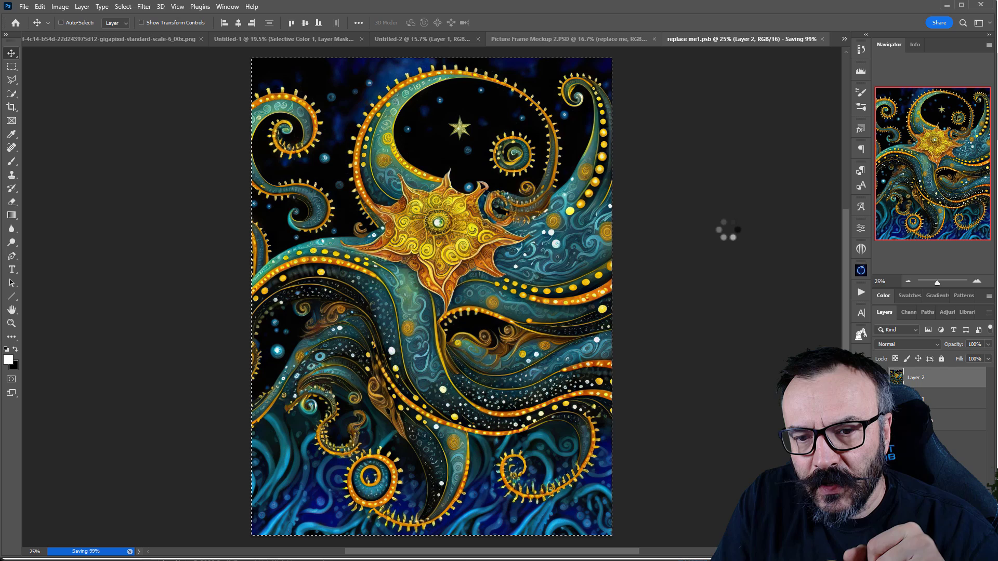
# Close replace me1.psb to update the frame mockup, then switch to the Envato results
pyautogui.hotkey('ctrl', 'w')
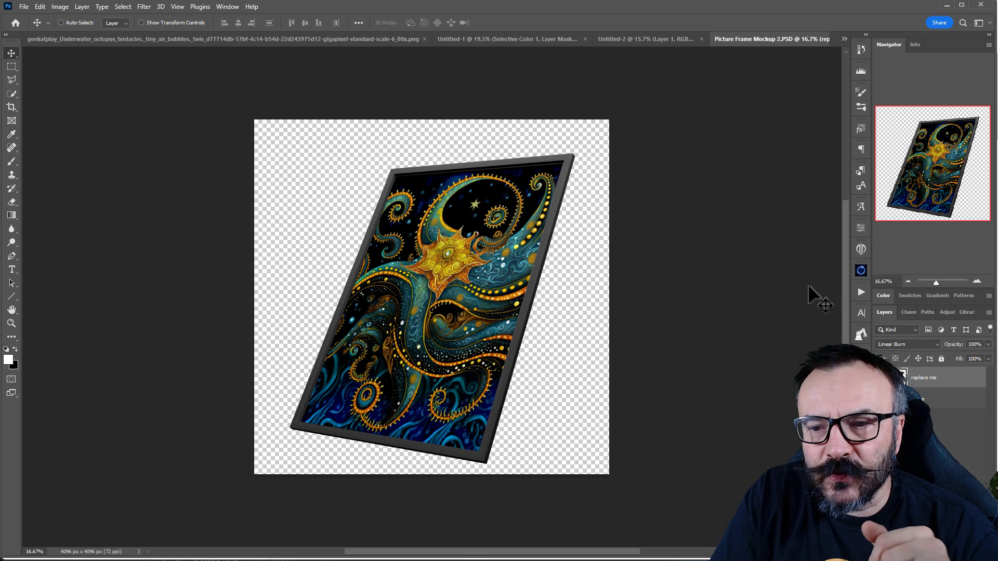
pyautogui.hotkey('alt', 'Tab')
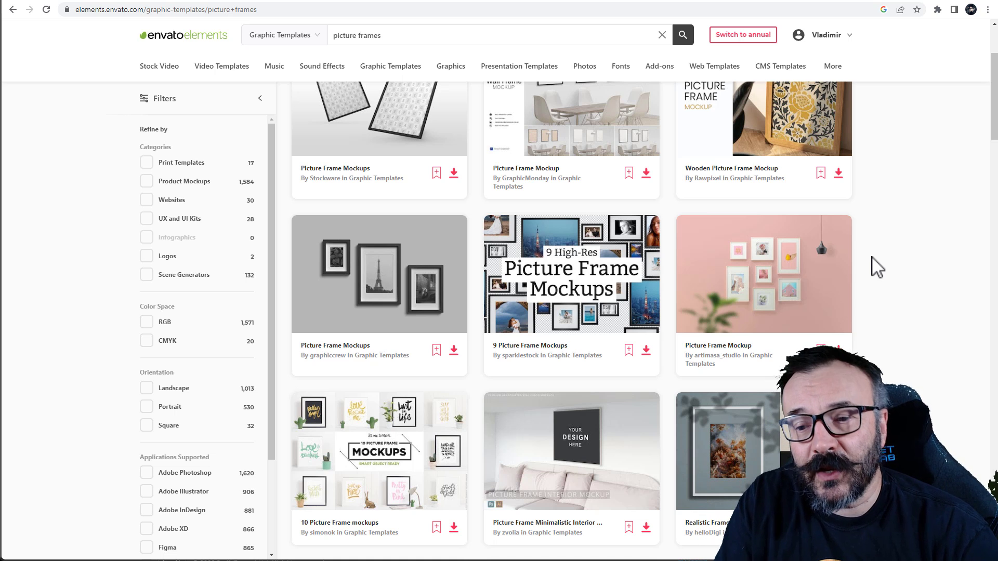
# Scroll further Envato frame mockups, then switch to the Etsy minimalist art listing tab
pyautogui.scroll(-2, 919, 260)
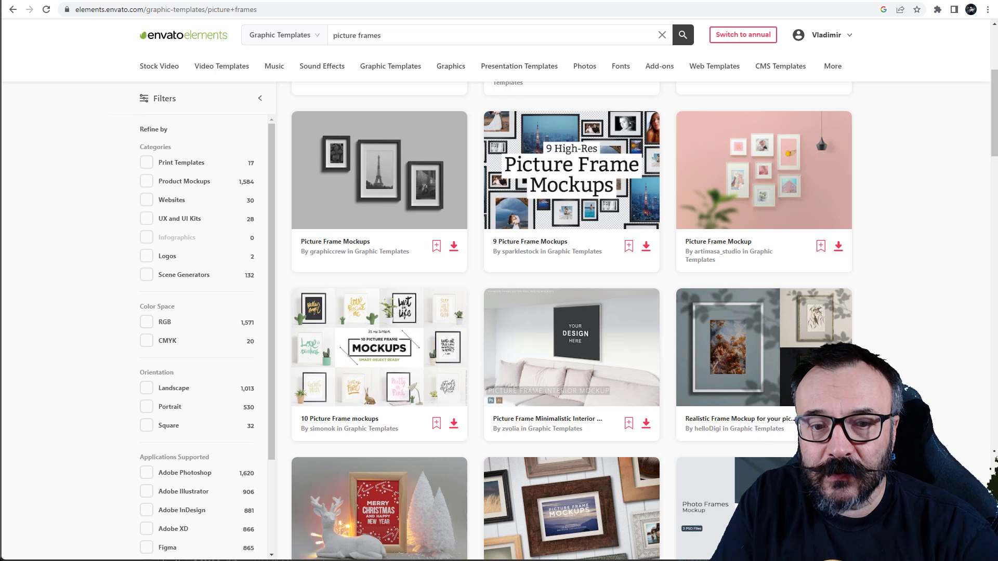
pyautogui.hotkey('ctrl', 'Tab')
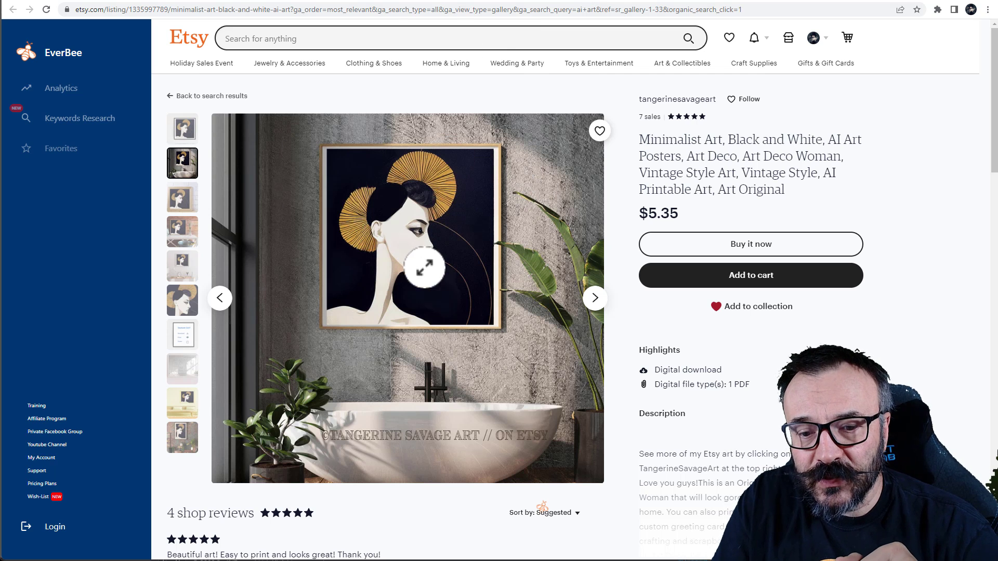
# Browse the listing's rustic table, bathroom and wooden-frame mockup photos
pyautogui.click(184, 234)
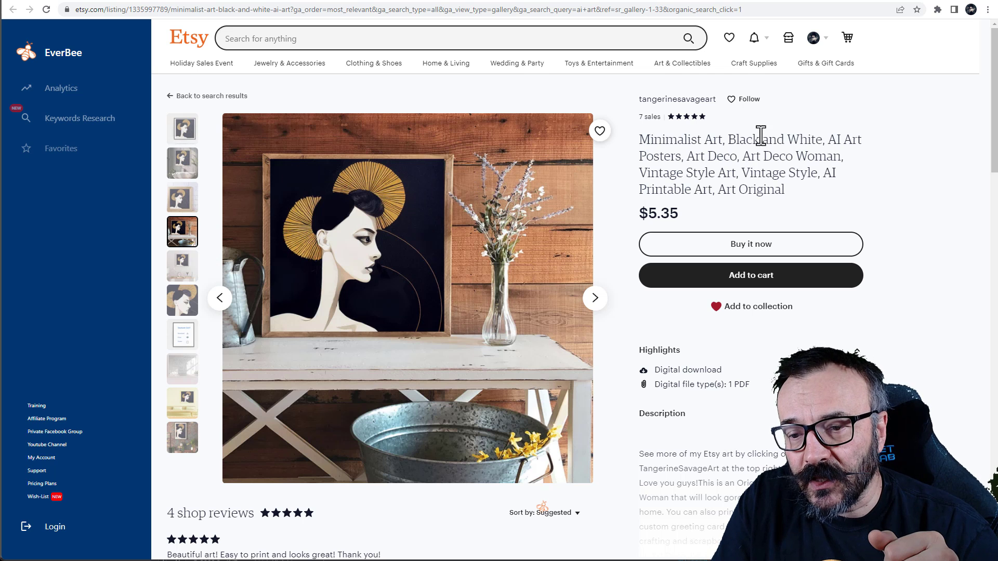
pyautogui.moveTo(897, 152); pyautogui.dragTo(759, 140)
pyautogui.click(823, 133)
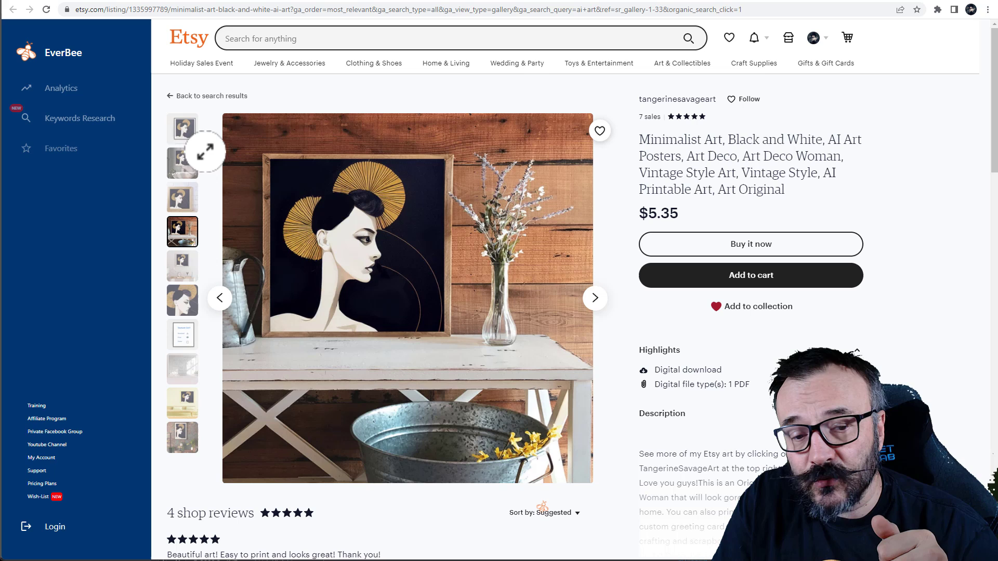
pyautogui.click(186, 137)
pyautogui.click(188, 174)
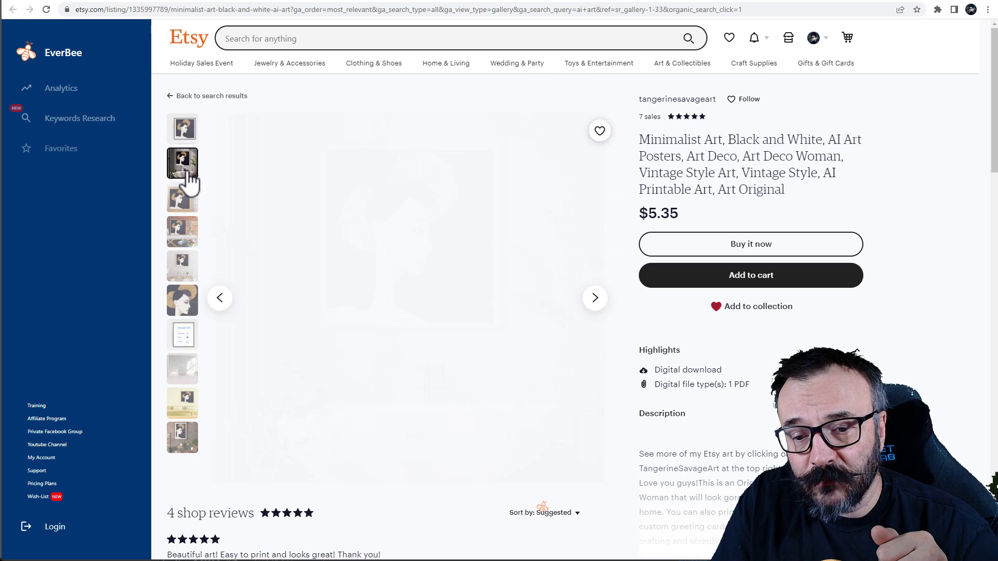
pyautogui.click(182, 201)
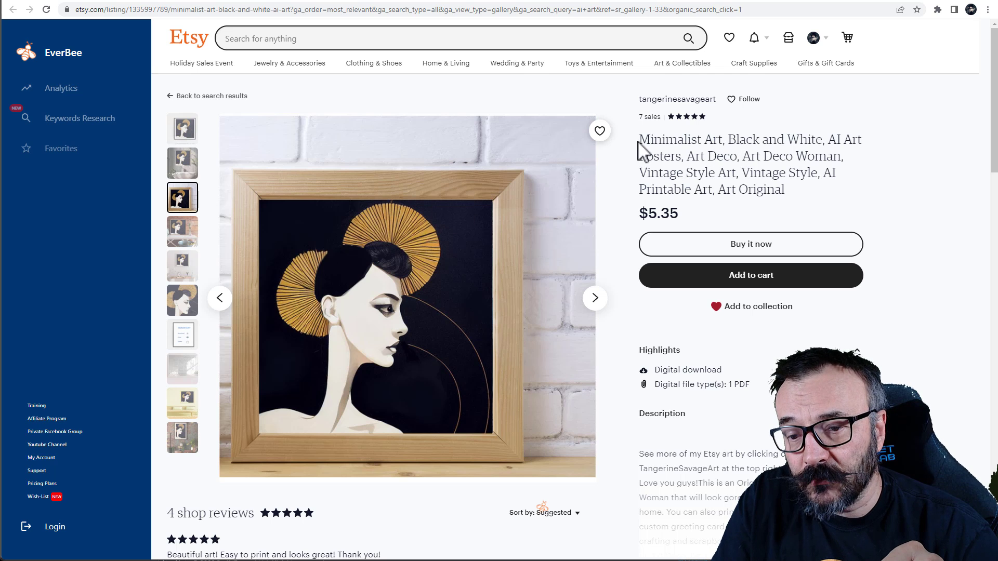
# Highlight the listing title and the 'Digital file type(s)' detail to review them
pyautogui.moveTo(639, 149)
pyautogui.mouseDown()
pyautogui.moveTo(717, 143)
pyautogui.moveTo(769, 173)
pyautogui.moveTo(743, 155)
pyautogui.moveTo(639, 139)
pyautogui.mouseUp()
pyautogui.click(769, 173)
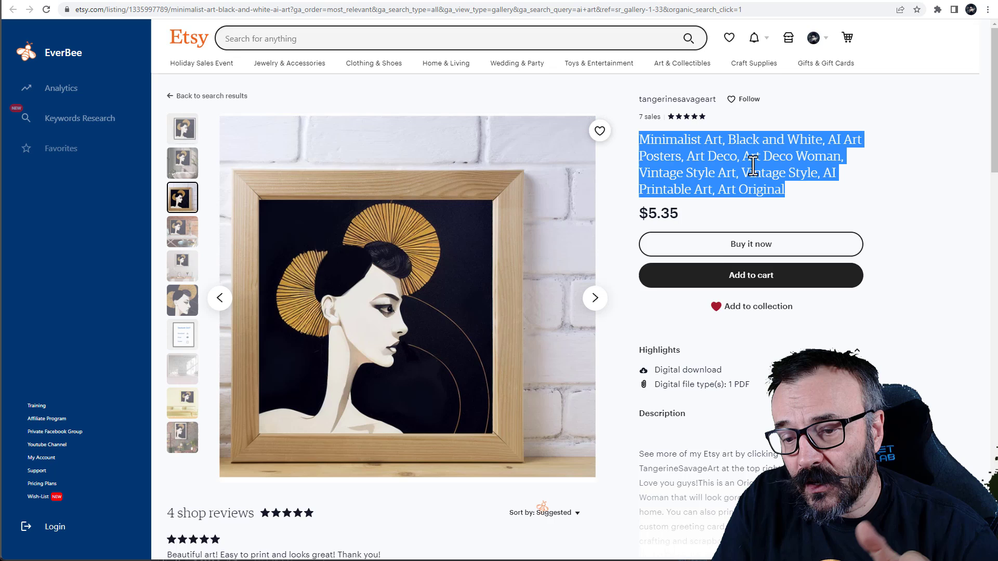
pyautogui.scroll(-3, 753, 164)
pyautogui.scroll(1, 757, 177)
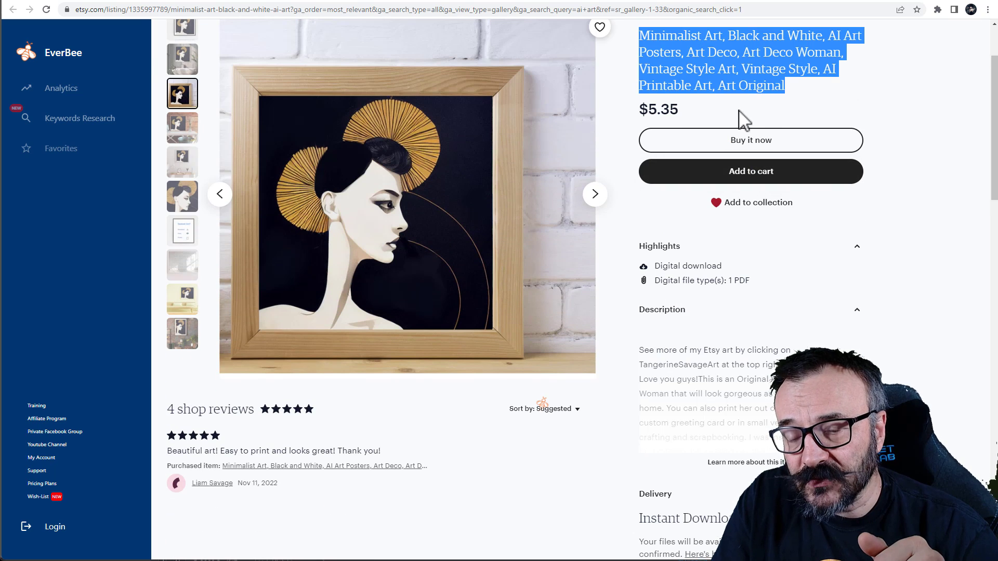
pyautogui.click(736, 68)
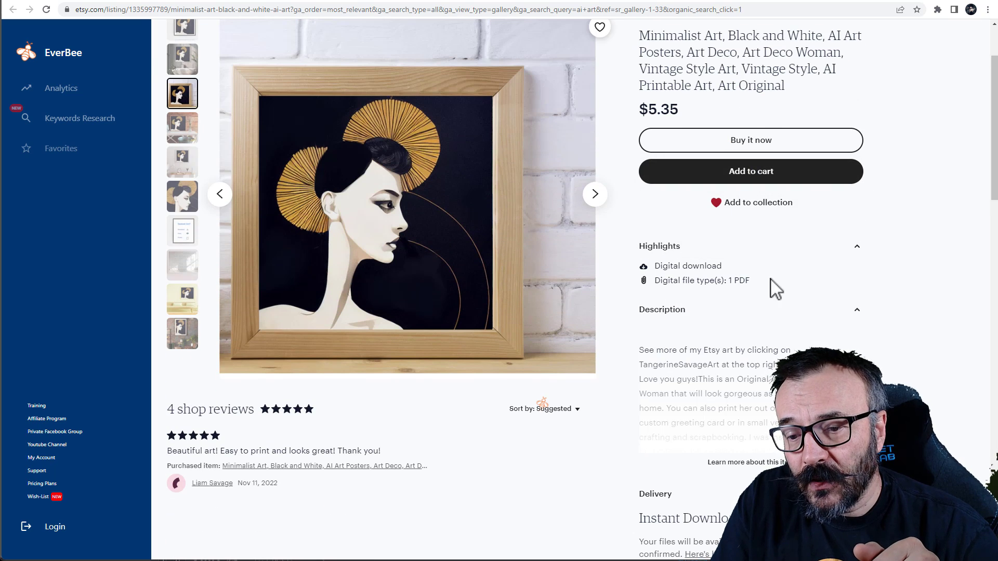
pyautogui.moveTo(750, 281); pyautogui.dragTo(660, 280)
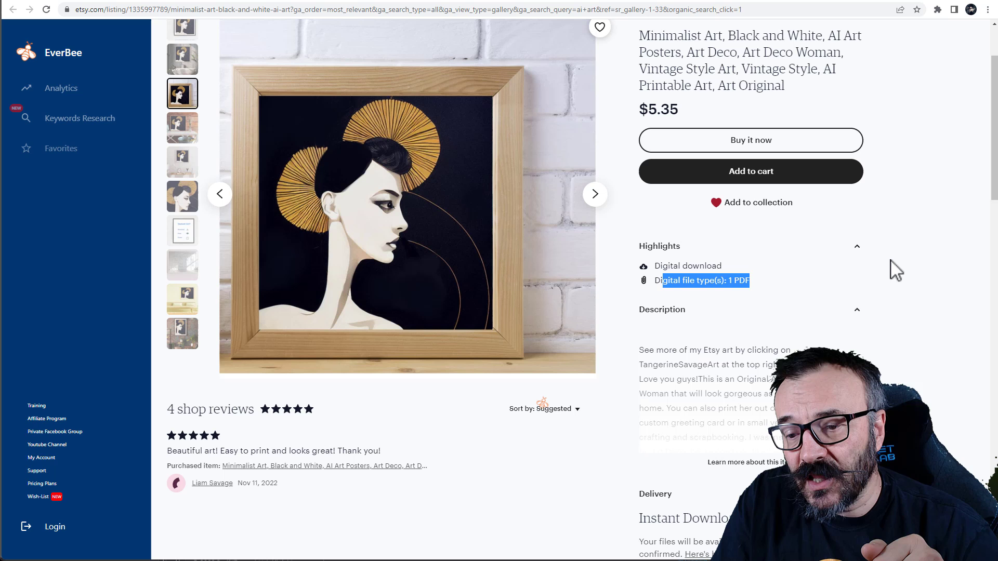
pyautogui.click(914, 264)
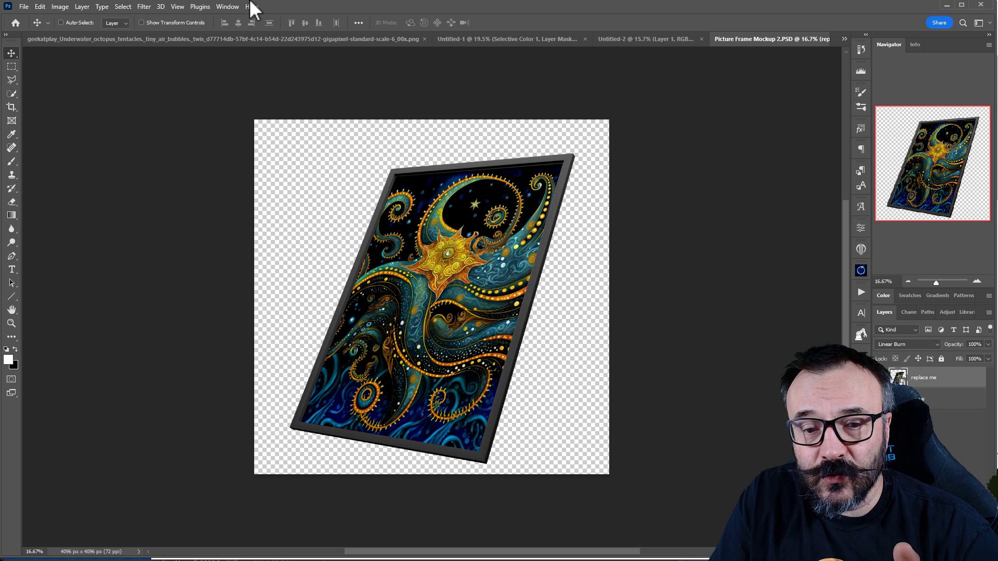
# Check the portrait Untitled-1 and landscape Untitled-2 prints, then return to Picture Frame Mockup 2.PSD
pyautogui.click(462, 39)
pyautogui.click(637, 40)
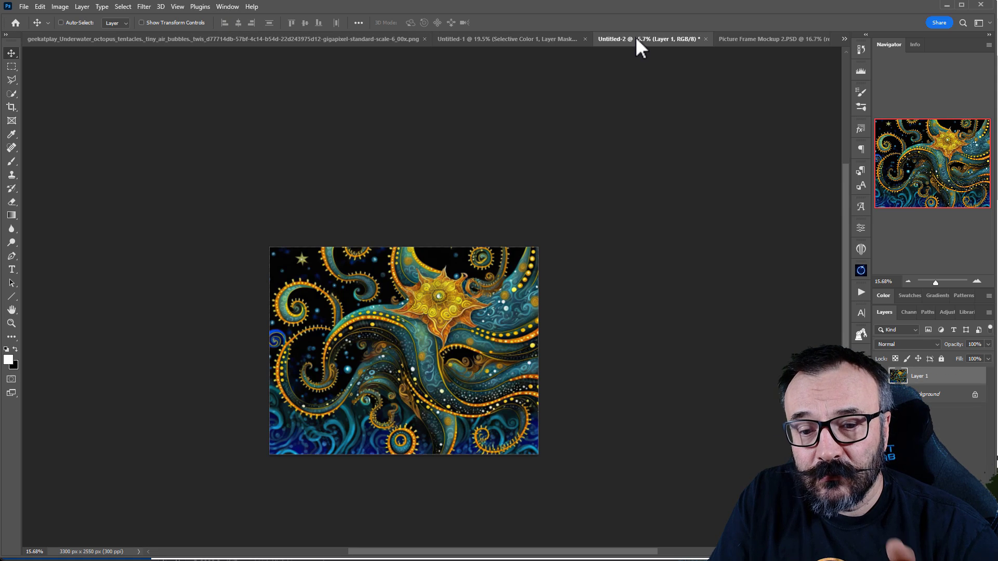
pyautogui.click(758, 40)
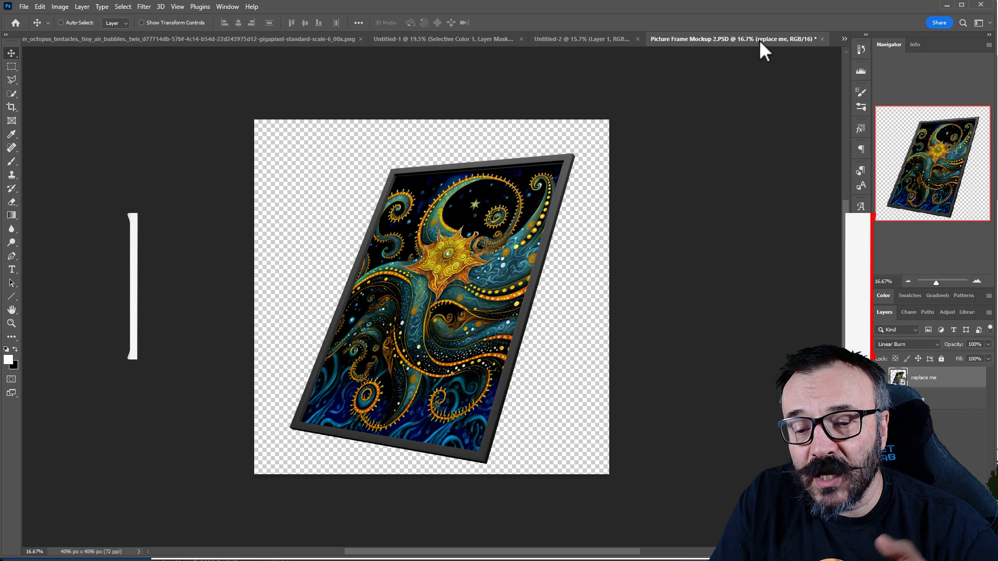